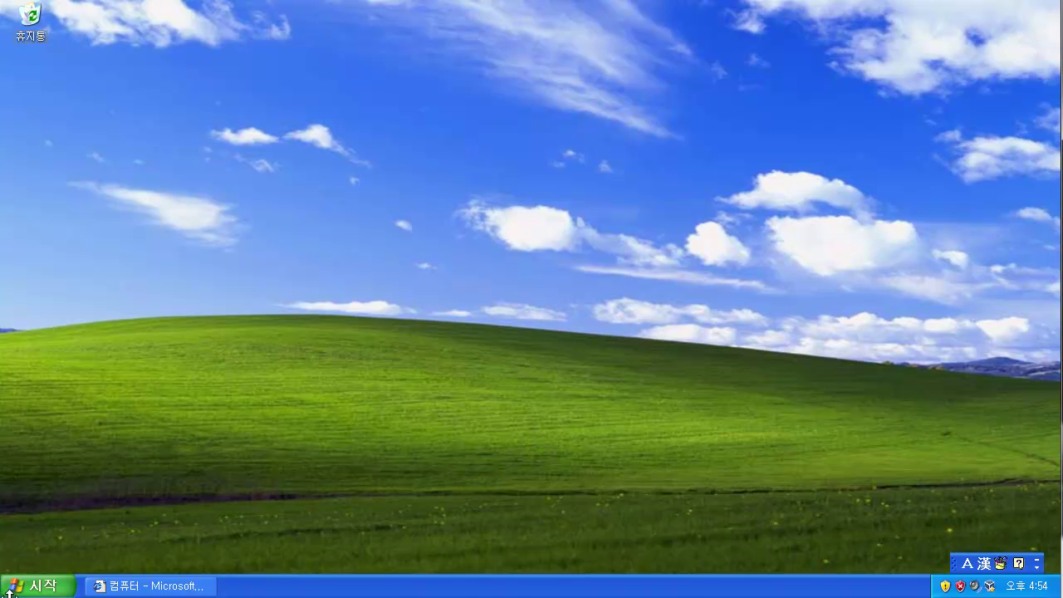
left_click(28, 587)
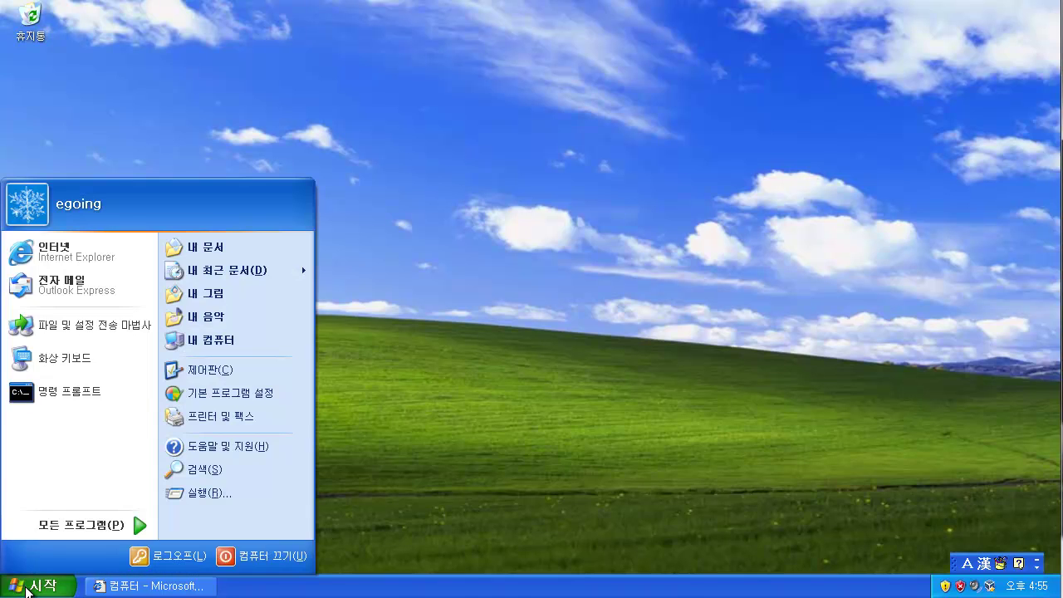
left_click(28, 586)
left_click(150, 586)
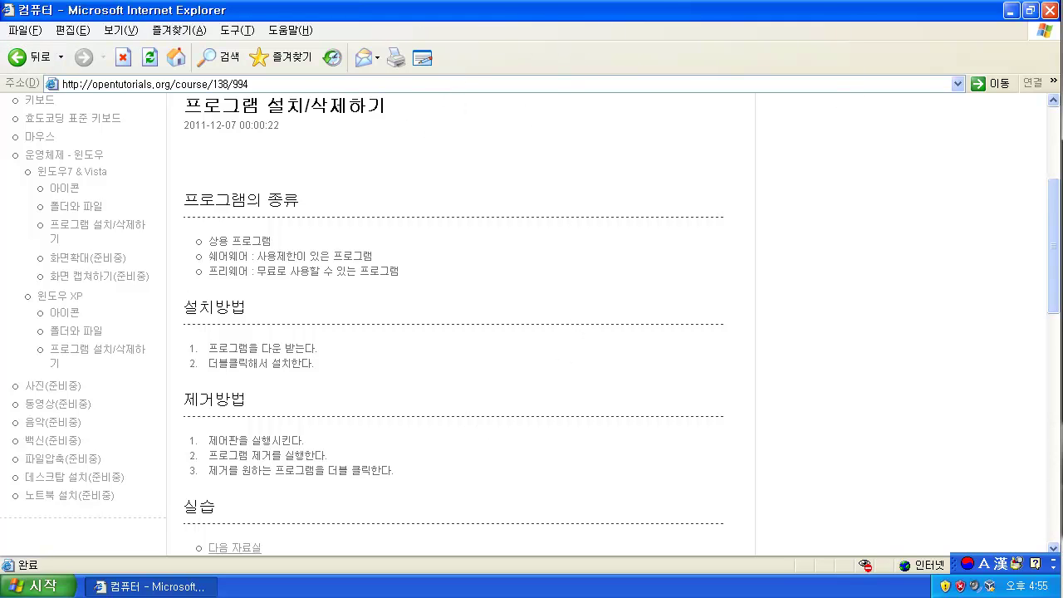
left_click(1011, 11)
Launch the Windows calculator (계산기) from the installed accessory programs (보조프로그램).
left_click(38, 586)
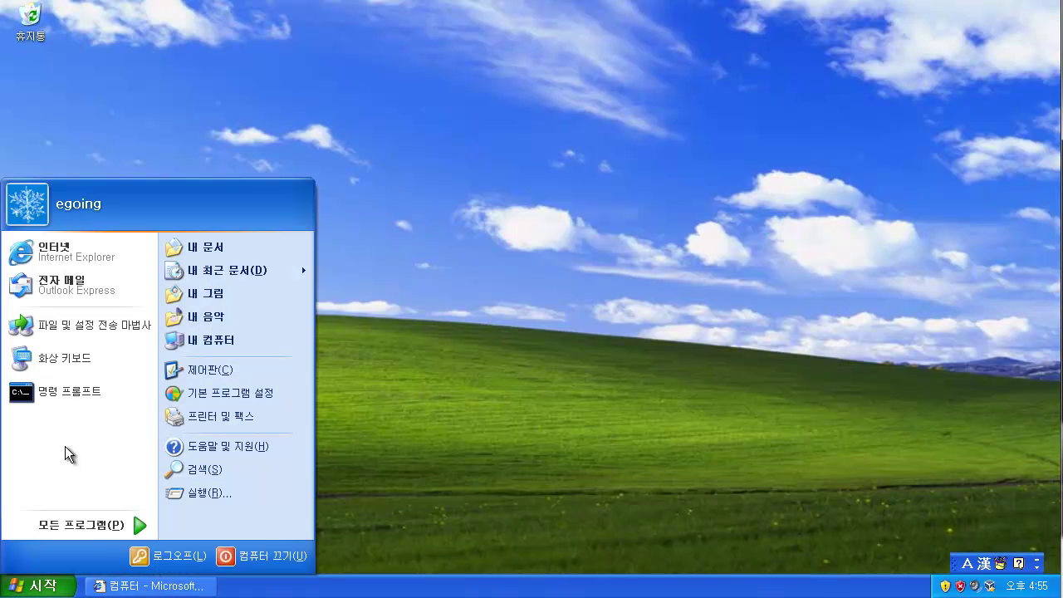
mouse_move(63, 527)
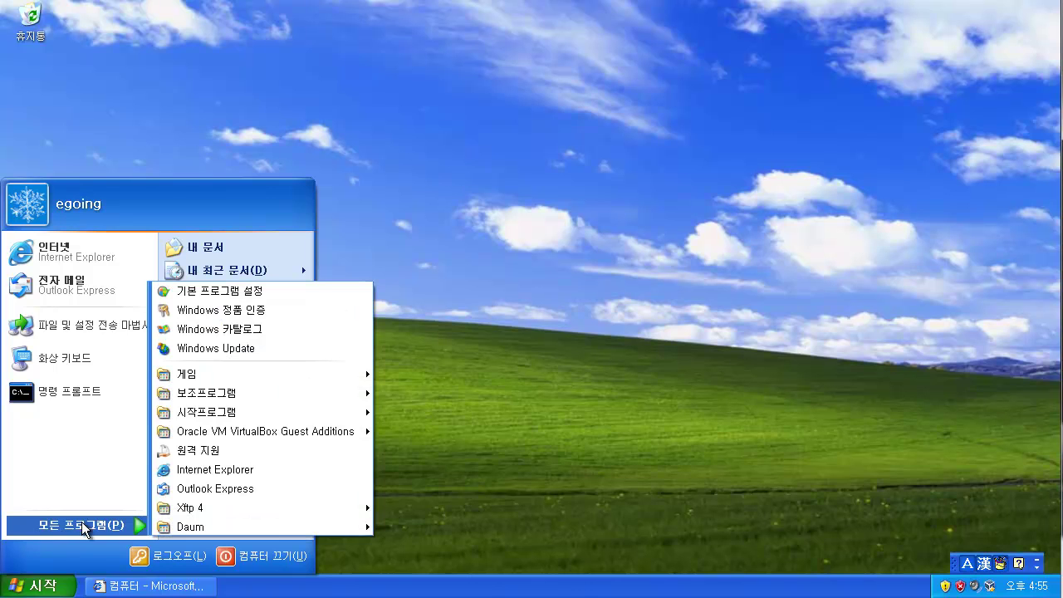
mouse_move(322, 392)
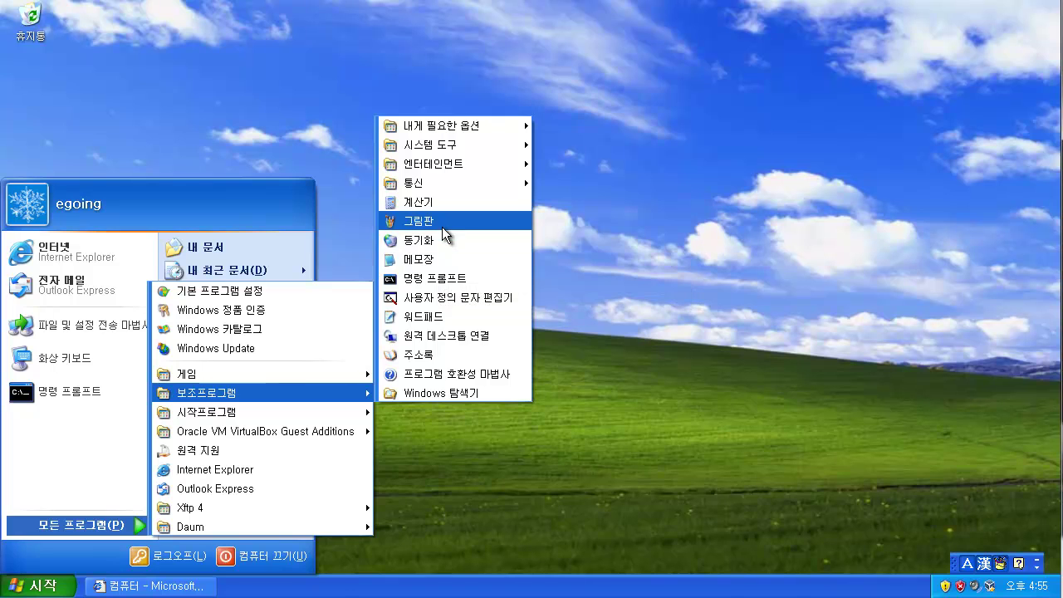
left_click(442, 207)
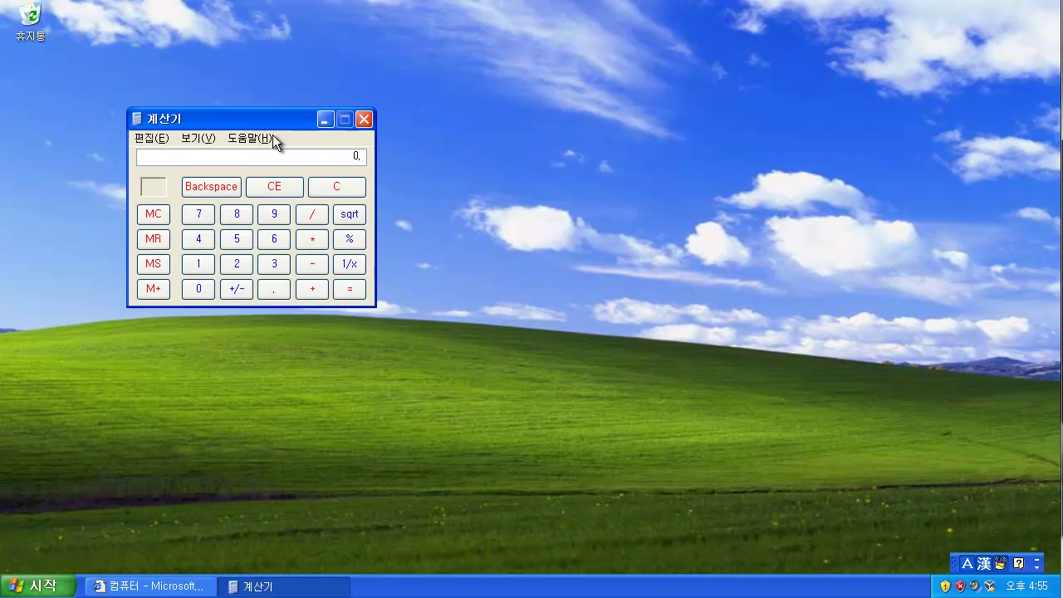
Enter a sample addition that includes 3652 in the calculator and close it.
left_click(383, 357)
left_click(422, 357)
left_click(495, 406)
left_click(459, 382)
left_click(459, 357)
left_click(422, 357)
left_click(422, 382)
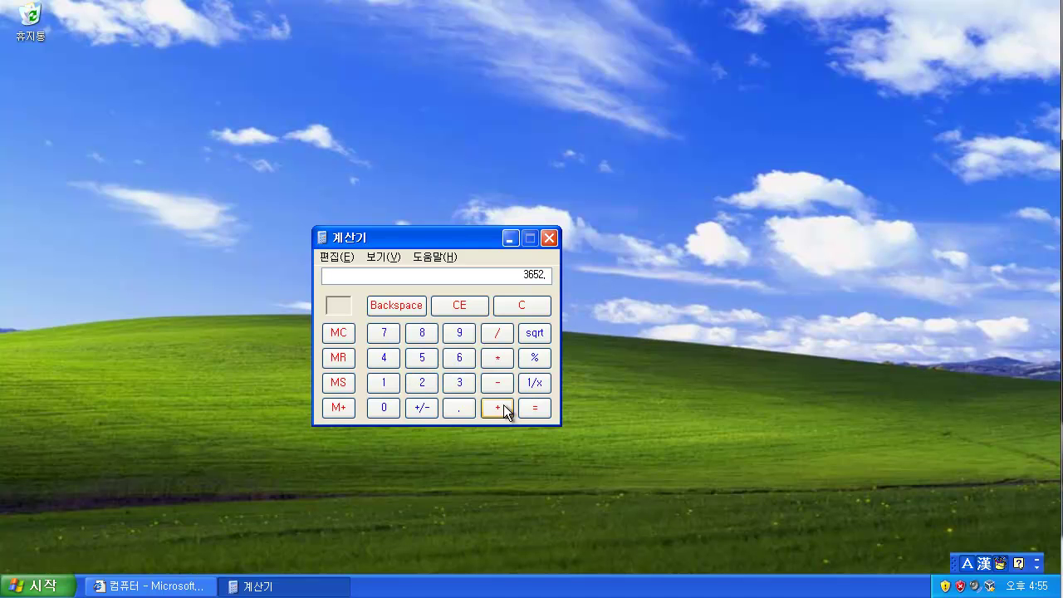
left_click(549, 239)
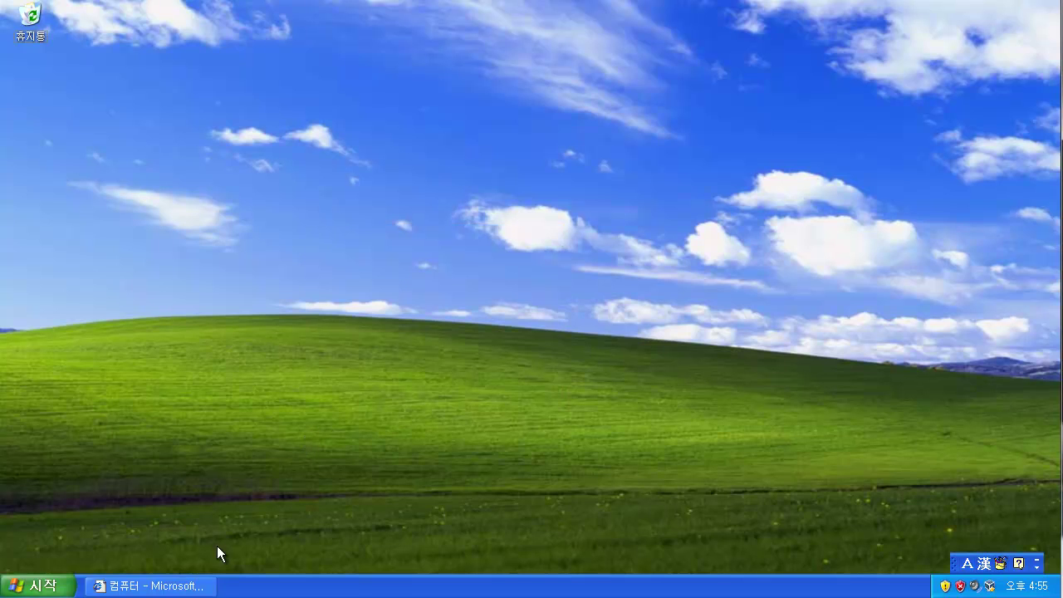
Switch to the browser's tutorial page, open its practice link to the Daum file archive (다음 자료실), and maximize the new window.
left_click(198, 586)
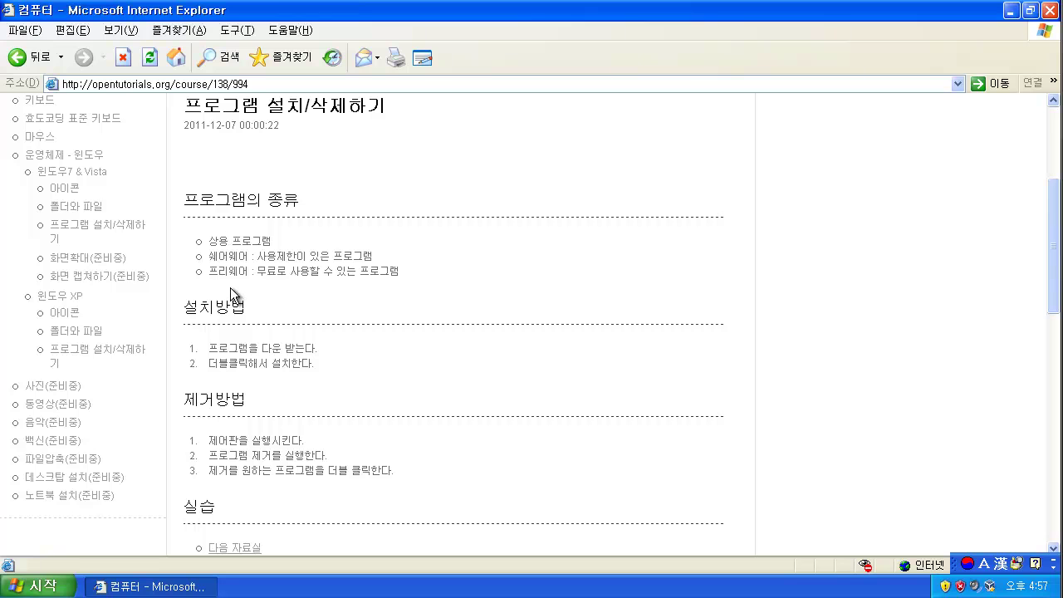
scroll(356, 381, "down", 2)
scroll(292, 364, "down", 2)
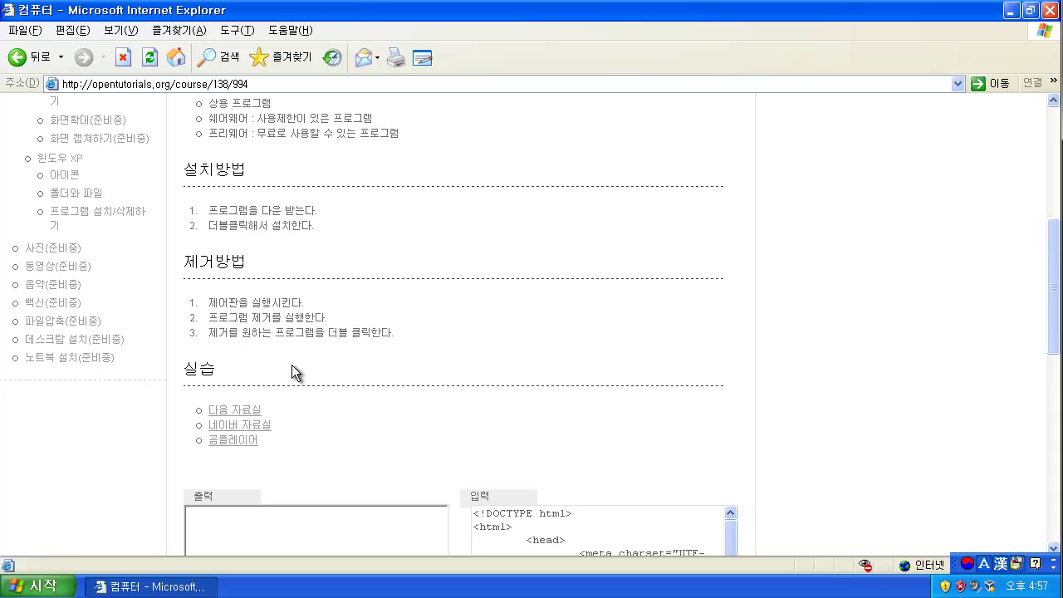
scroll(291, 364, "down", 2)
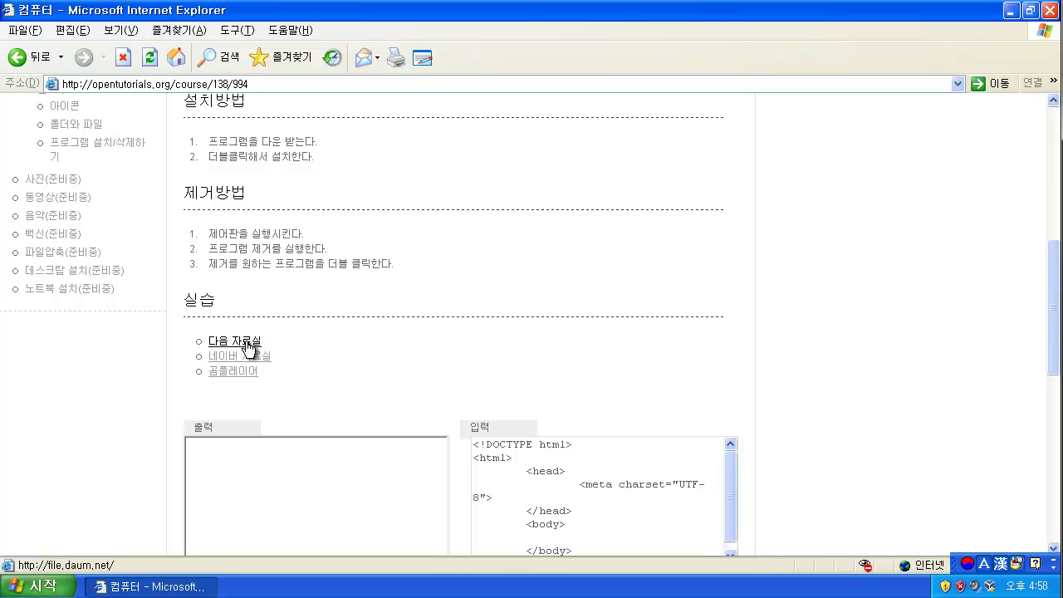
left_click(247, 342)
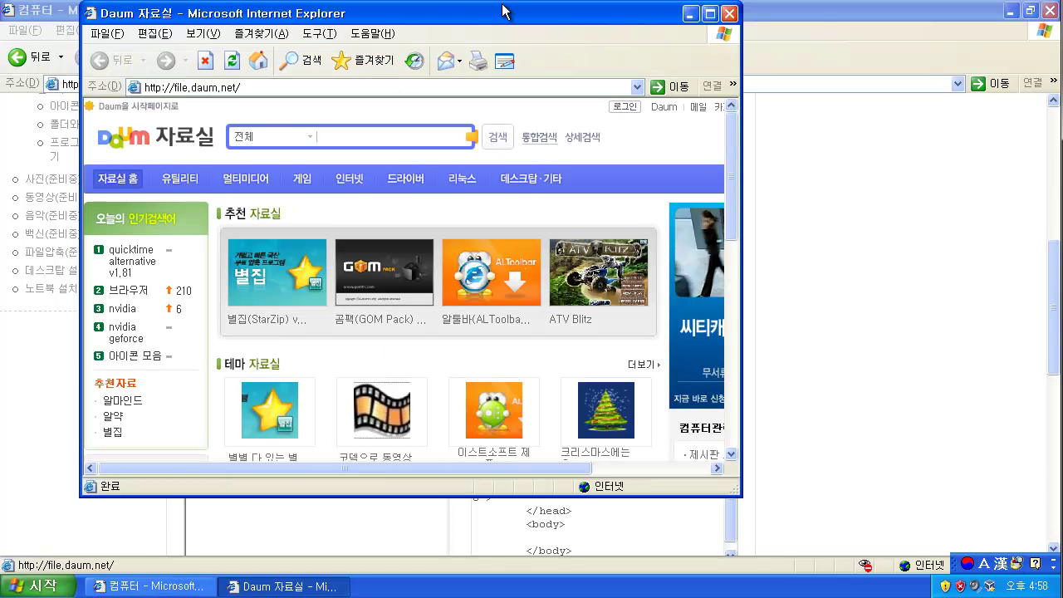
double_click(504, 16)
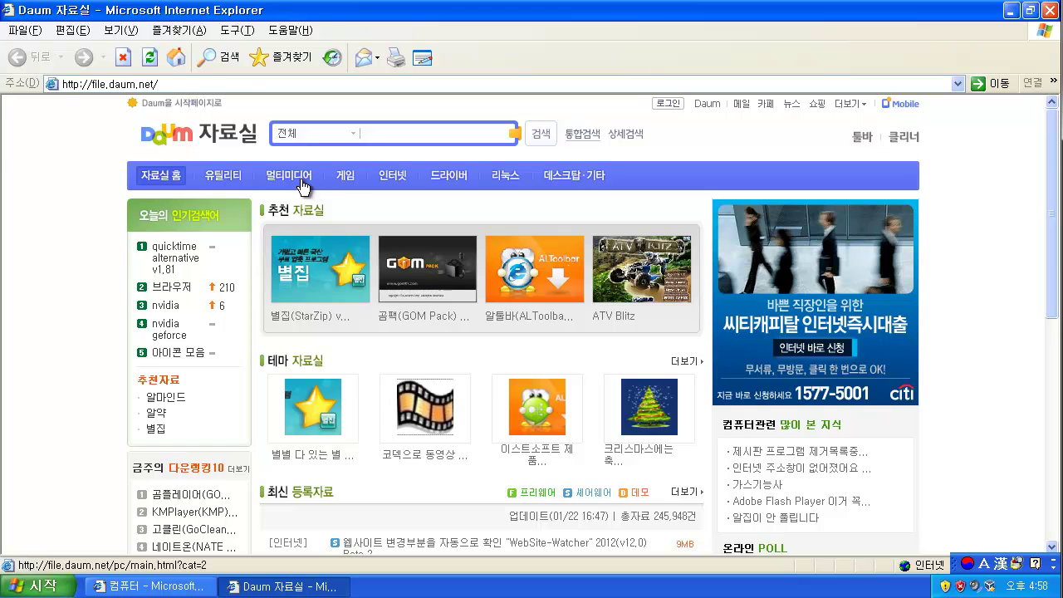
Browse the archive's games (게임) and multimedia (멀티미디어) categories and look through the video software (동영상 소프트웨어) list.
left_click(343, 184)
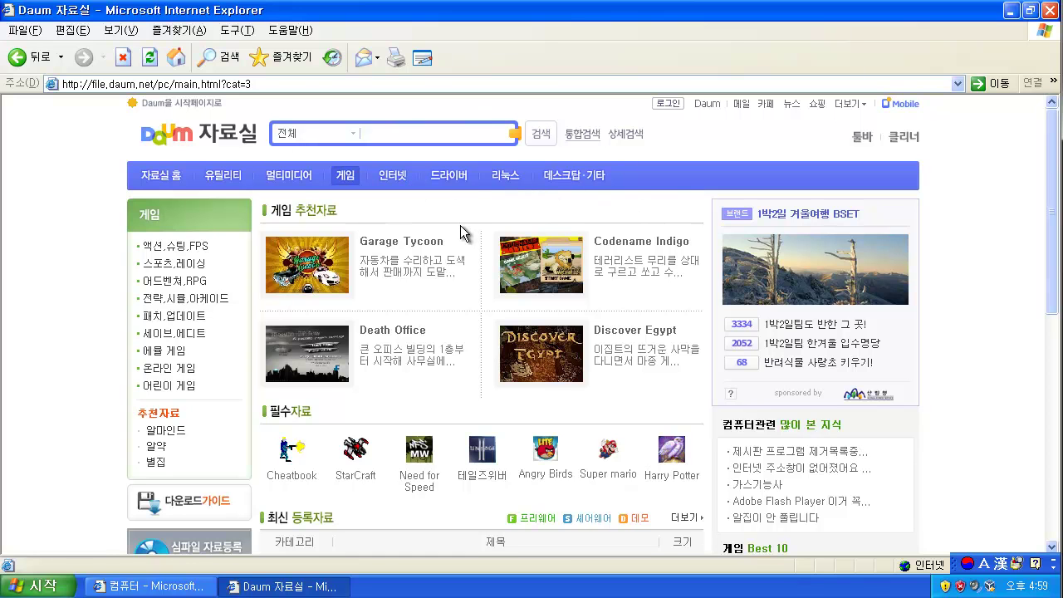
left_click(300, 182)
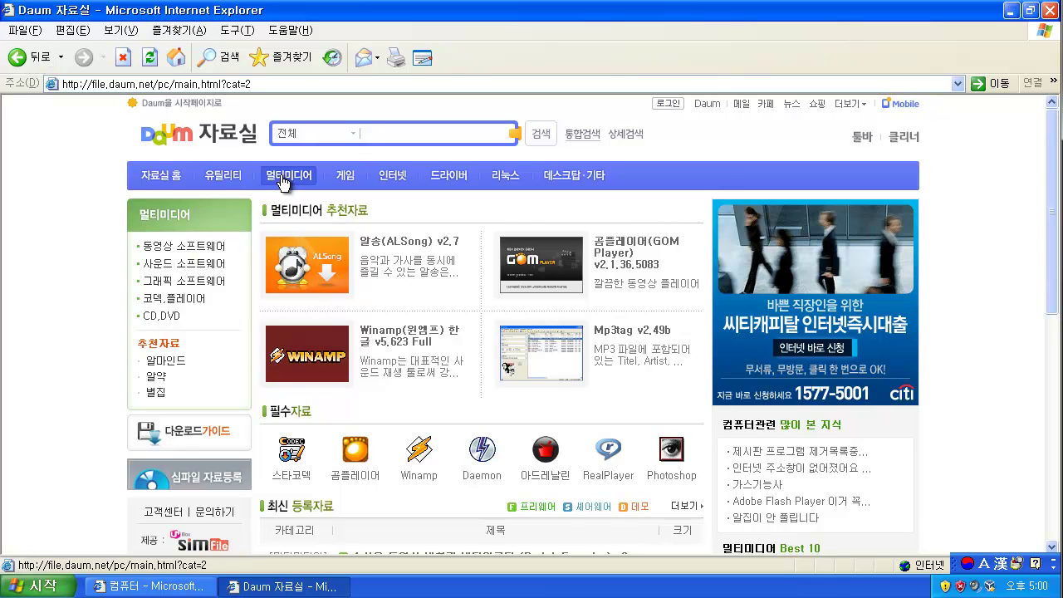
left_click(202, 250)
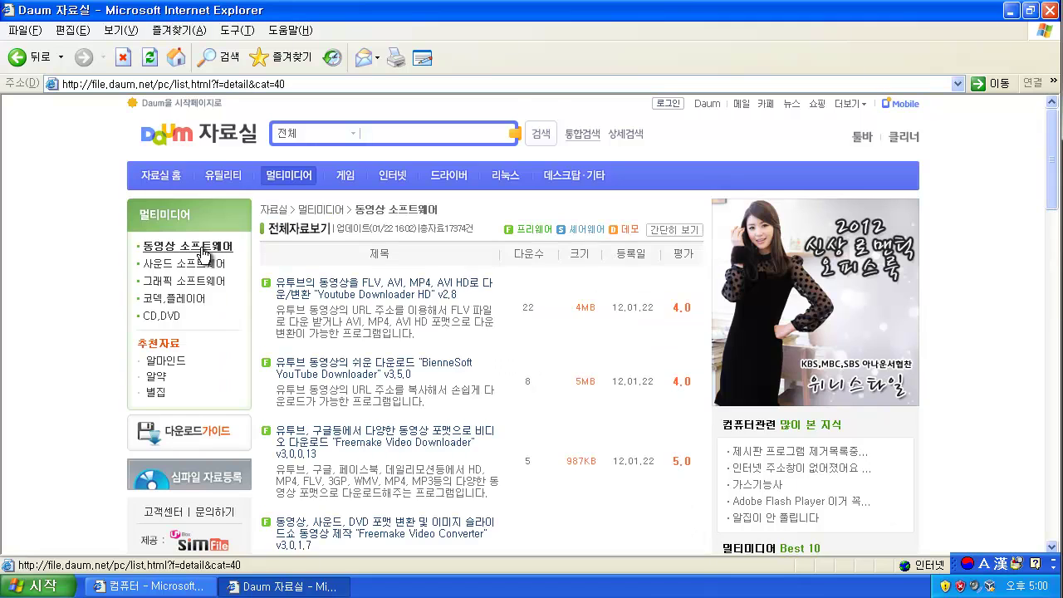
scroll(345, 248, "down", 5)
scroll(347, 249, "down", 8)
scroll(358, 246, "up", 12)
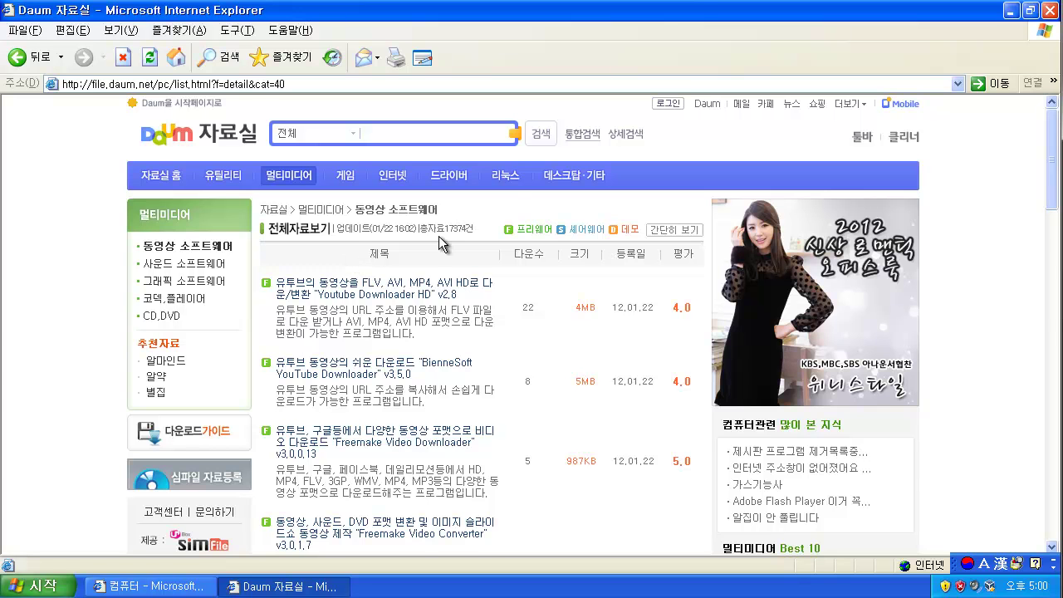
scroll(423, 251, "down", 5)
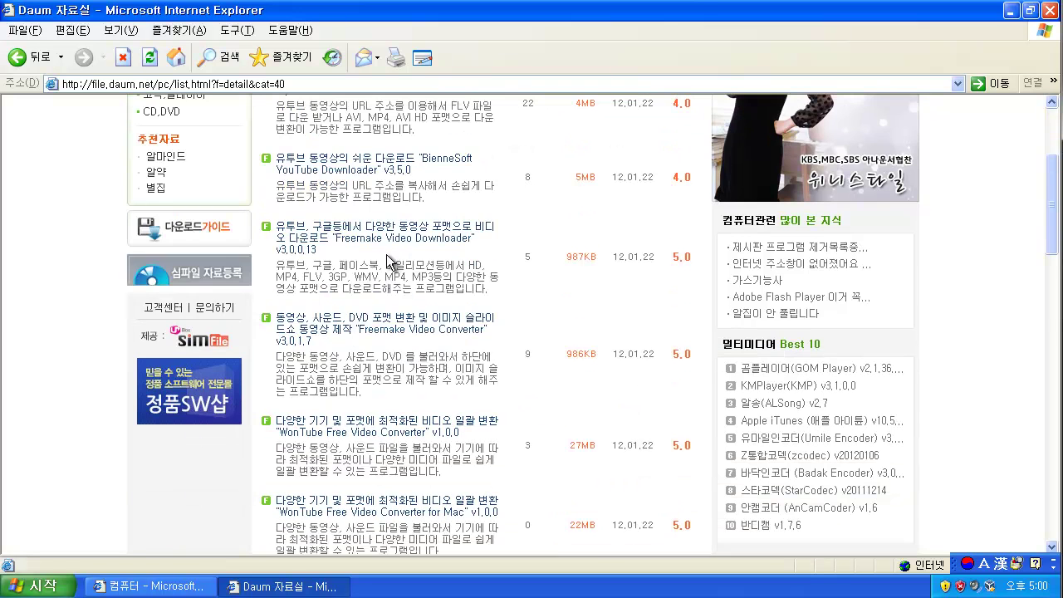
scroll(387, 254, "down", 20)
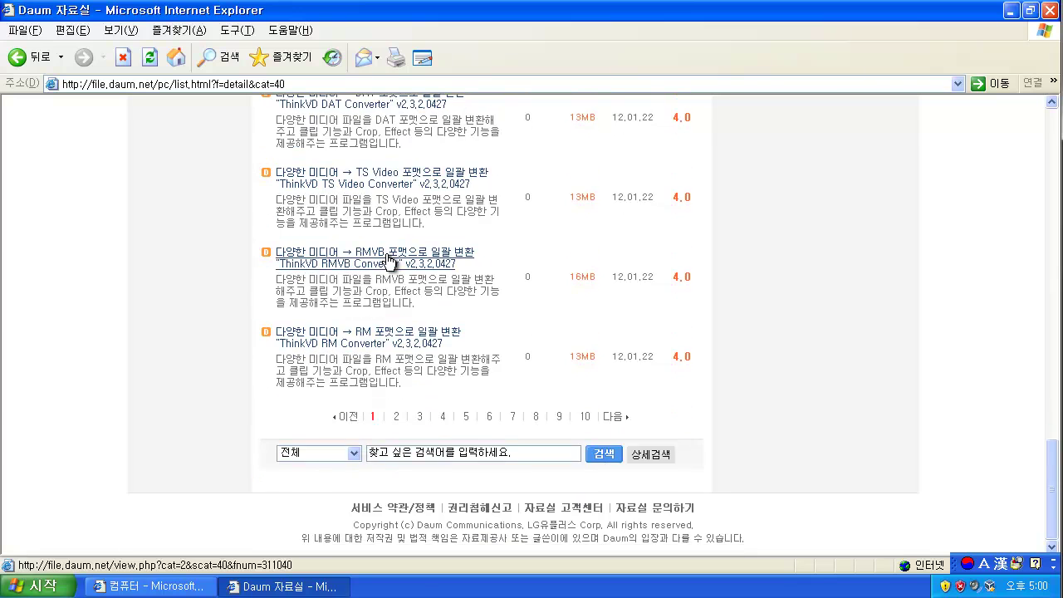
scroll(386, 254, "up", 17)
scroll(386, 255, "up", 20)
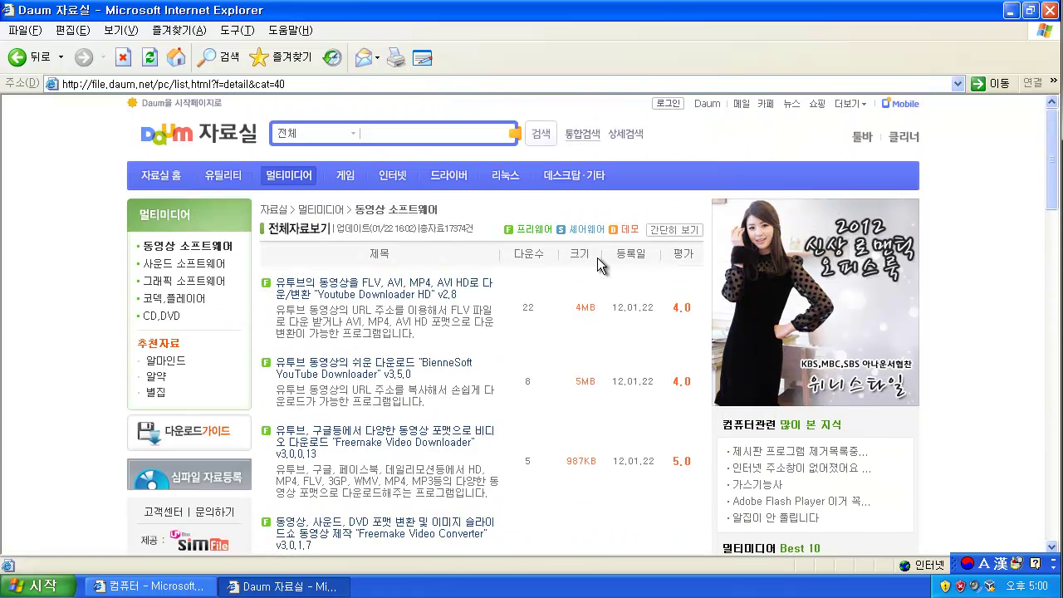
Return to the multimedia category's main page, open the GOM Player v2.1.36.5083 entry, and review its description.
left_click(292, 176)
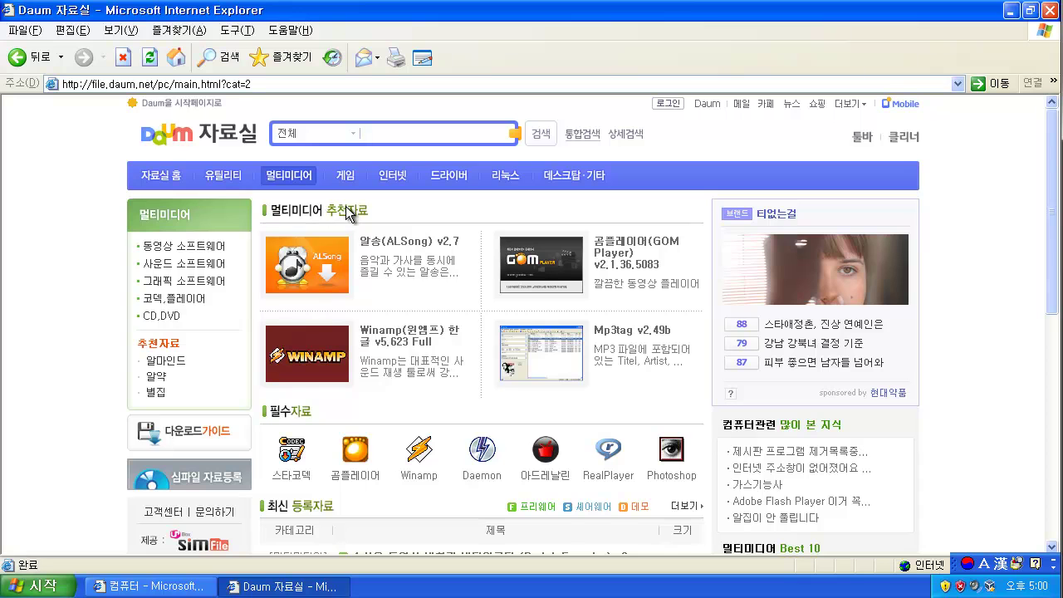
scroll(382, 209, "down", 2)
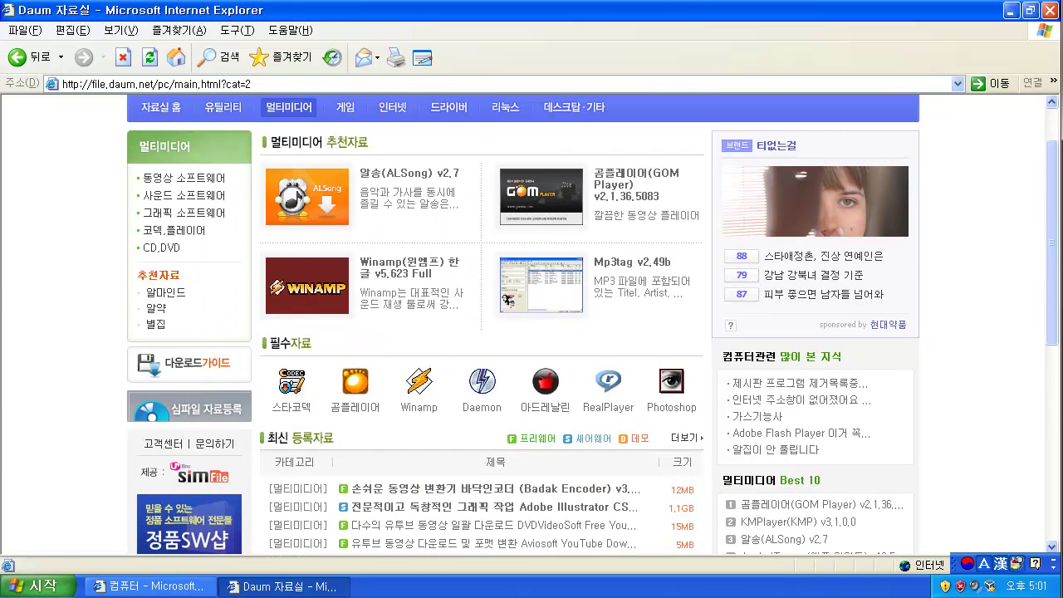
scroll(661, 388, "up", 2)
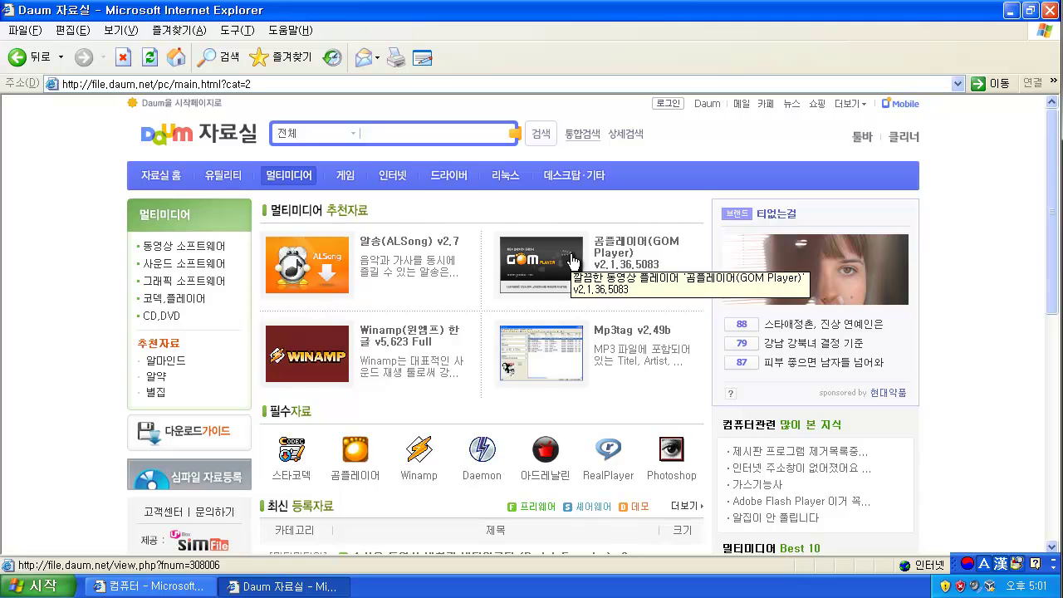
left_click(640, 250)
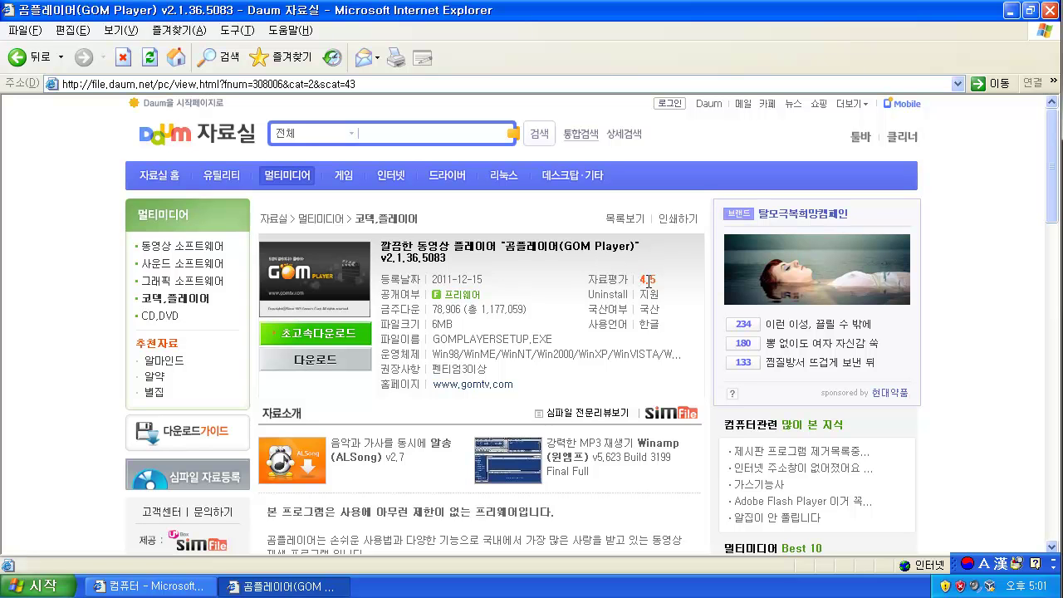
scroll(648, 283, "down", 5)
scroll(648, 282, "up", 5)
Request the standard GOM Player download and install the required "Daum 자료실 다운로드" ActiveX control from LGUPLUS.
left_click(328, 371)
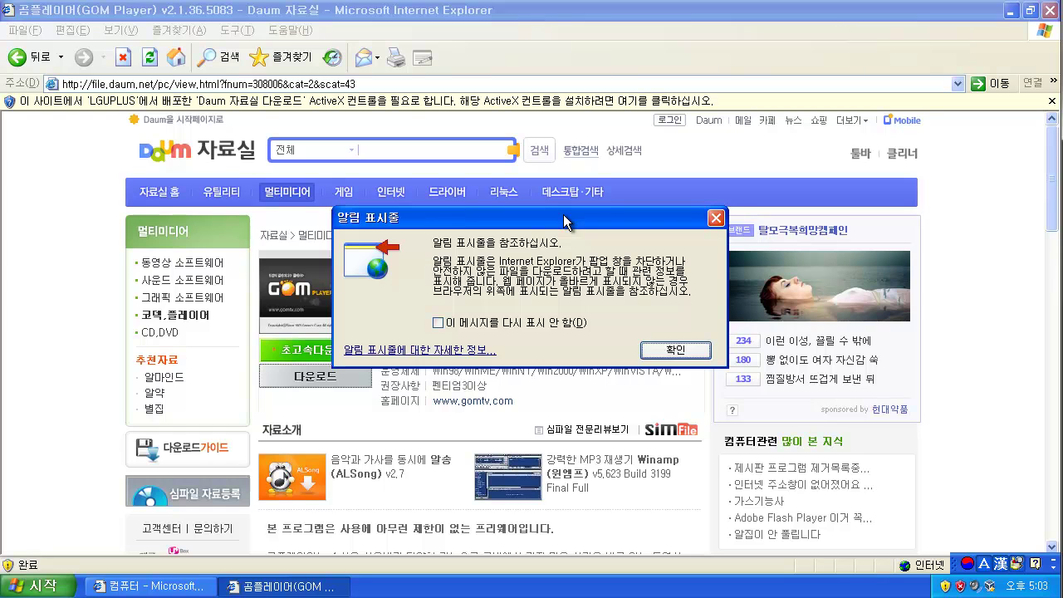
left_click(674, 349)
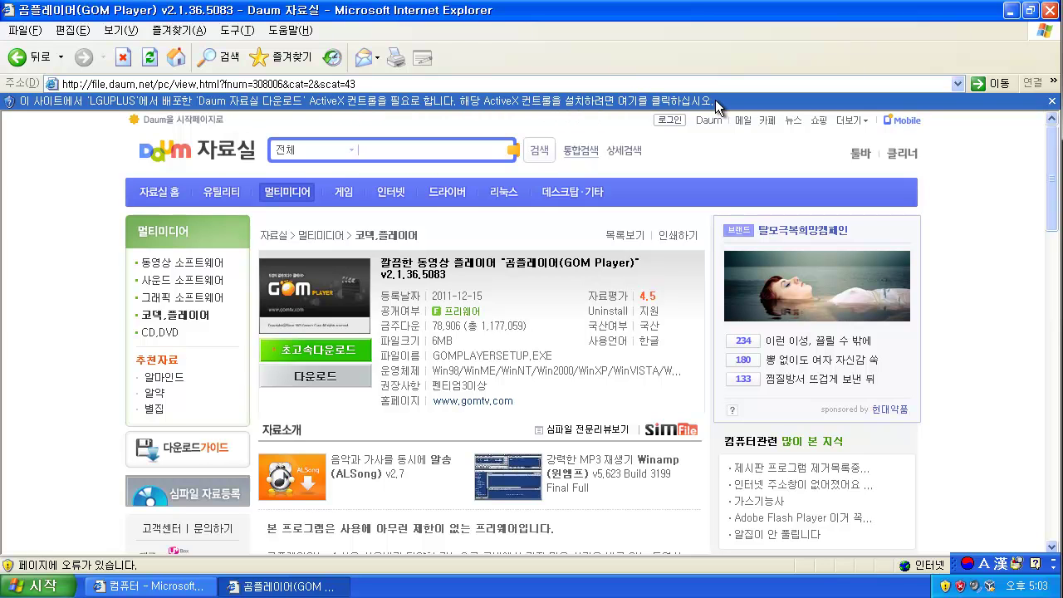
left_click(591, 101)
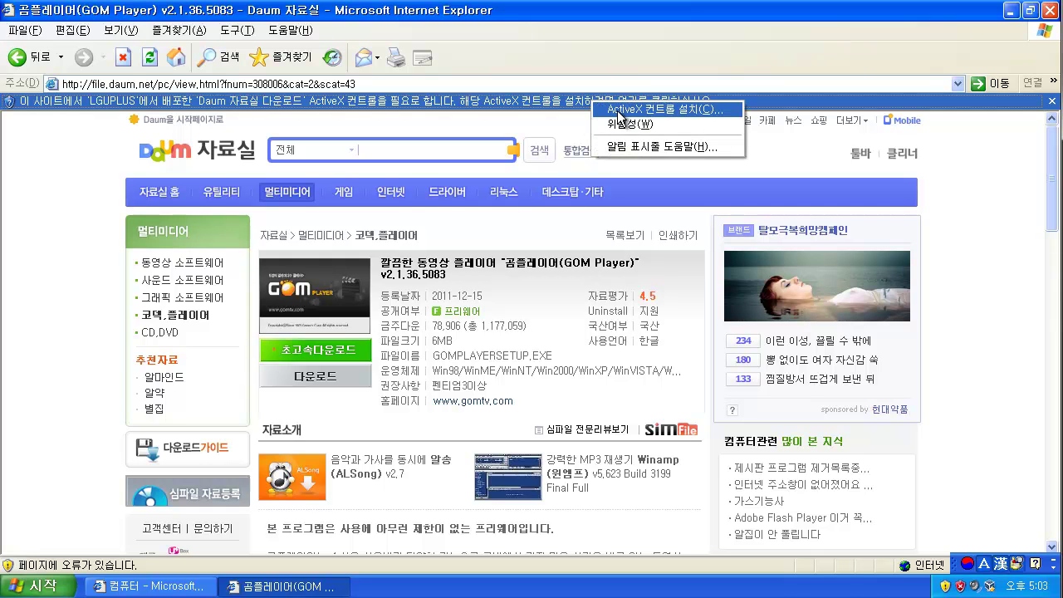
left_click(618, 115)
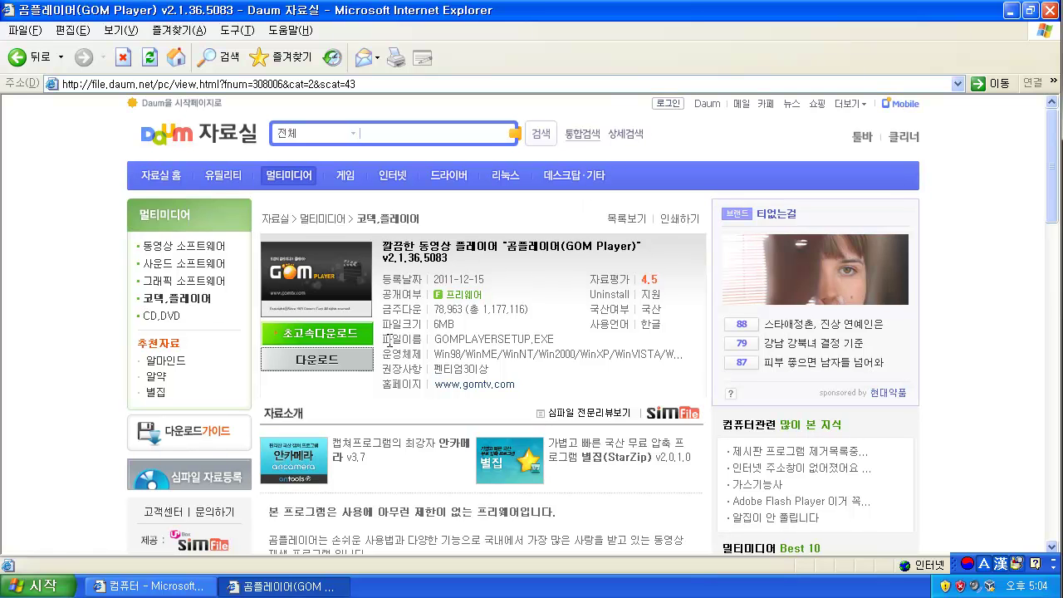
left_click(324, 361)
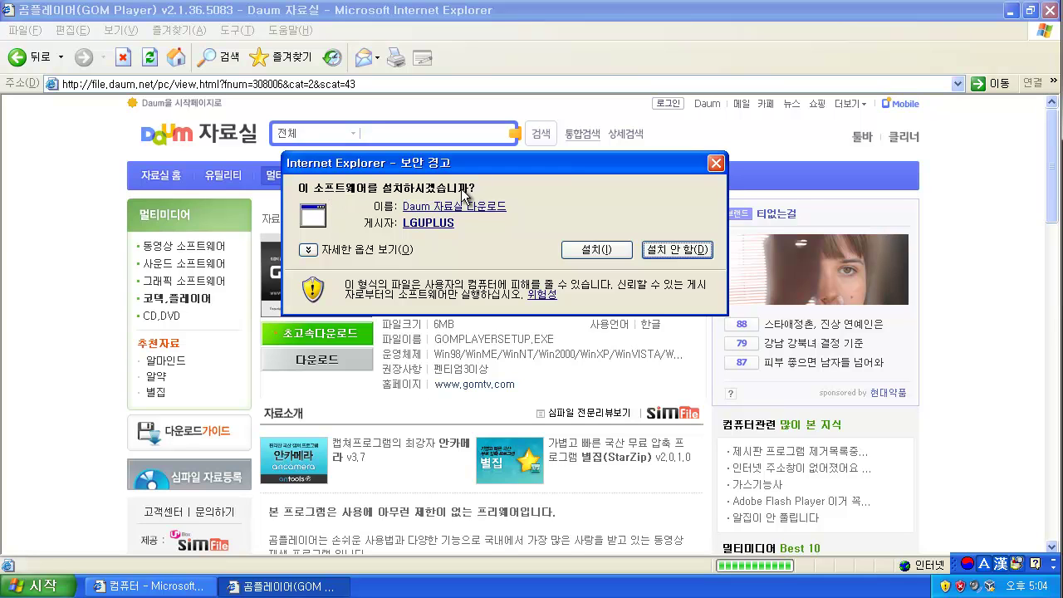
left_click(592, 251)
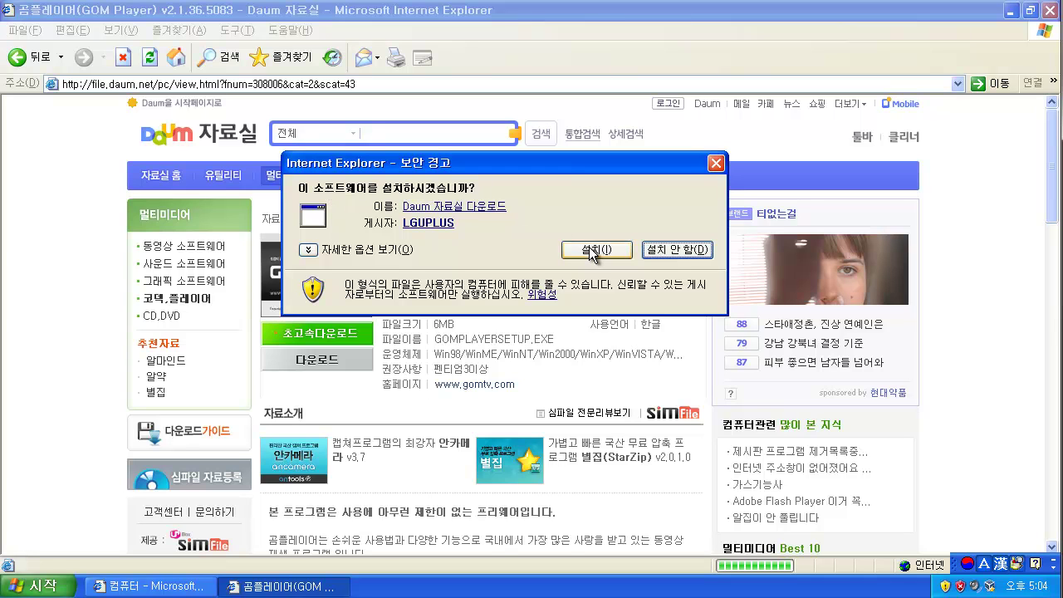
left_click(593, 251)
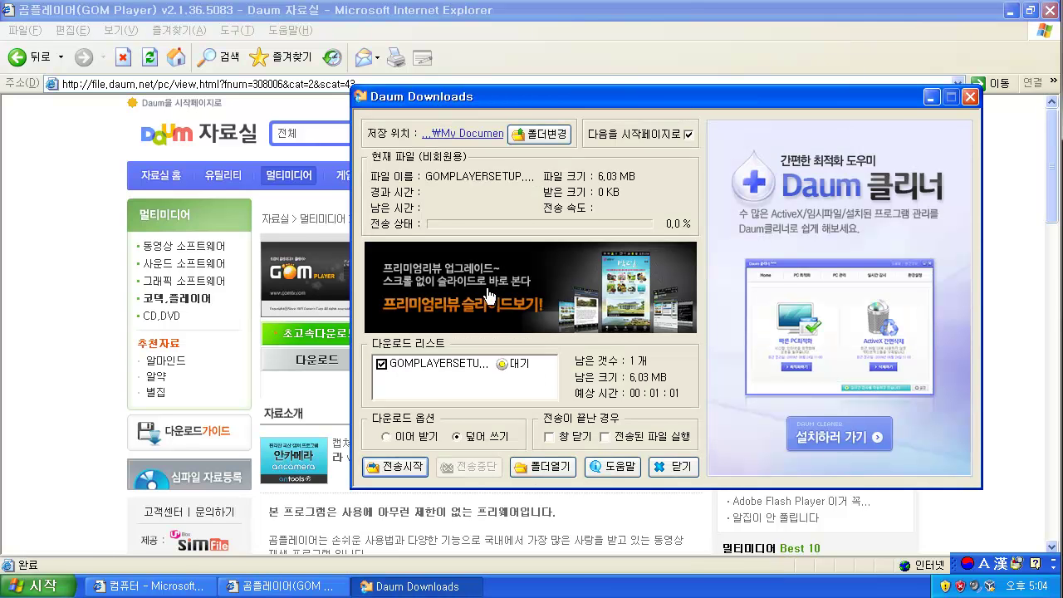
Transfer GOMPLAYERSETUP.EXE with the Daum downloader and disable the option that makes Daum the start page.
left_click_drag(490, 101, 397, 104)
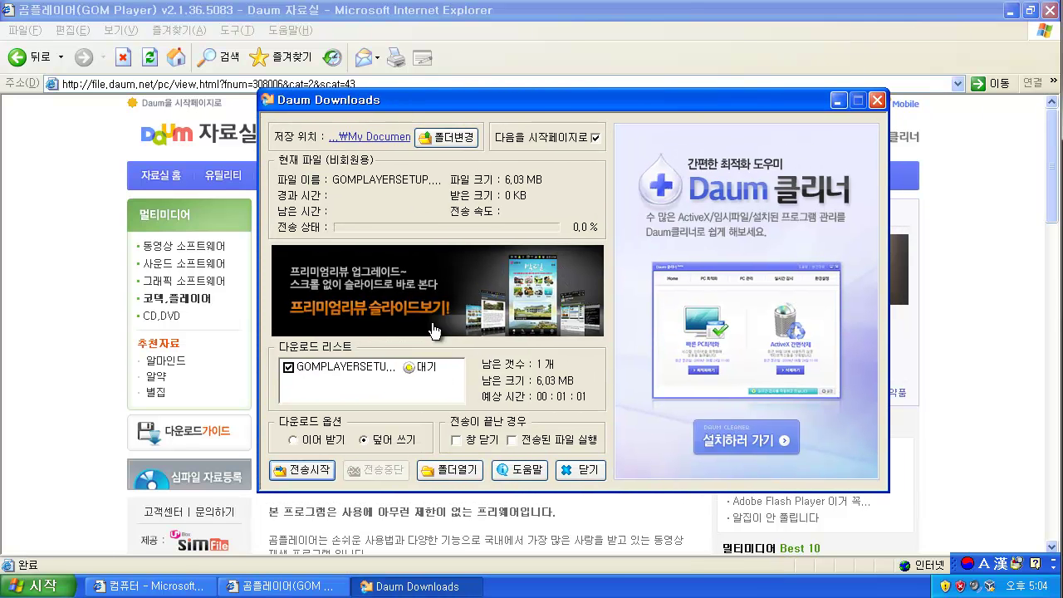
left_click(306, 470)
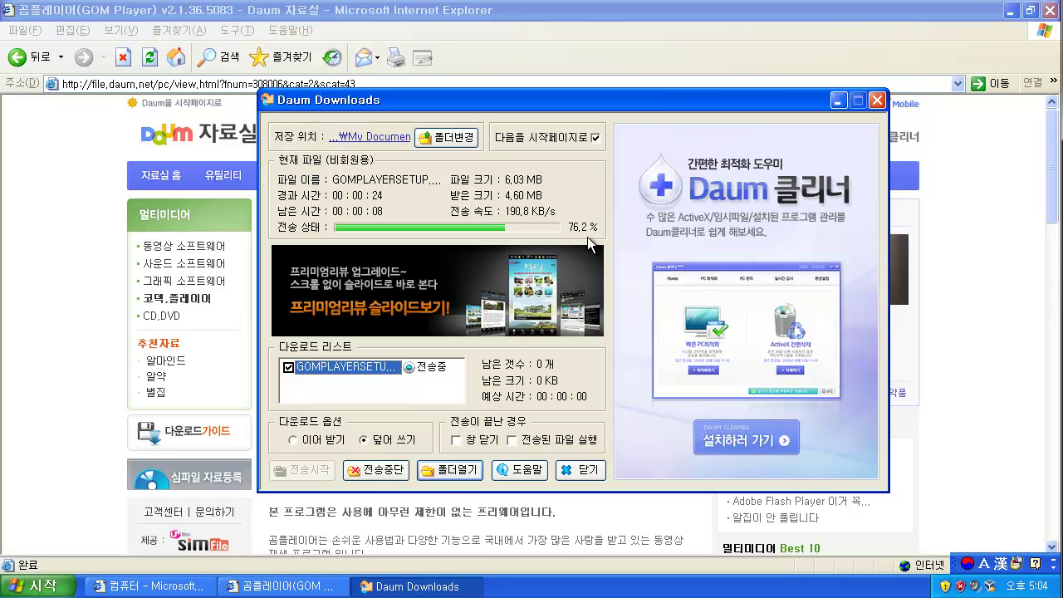
left_click(595, 140)
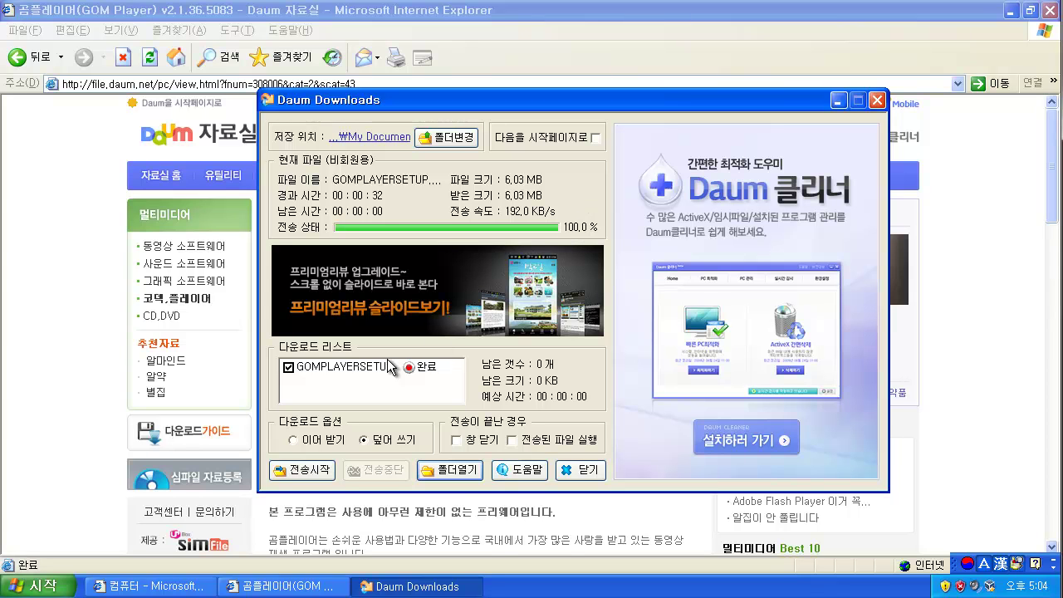
left_click(372, 371)
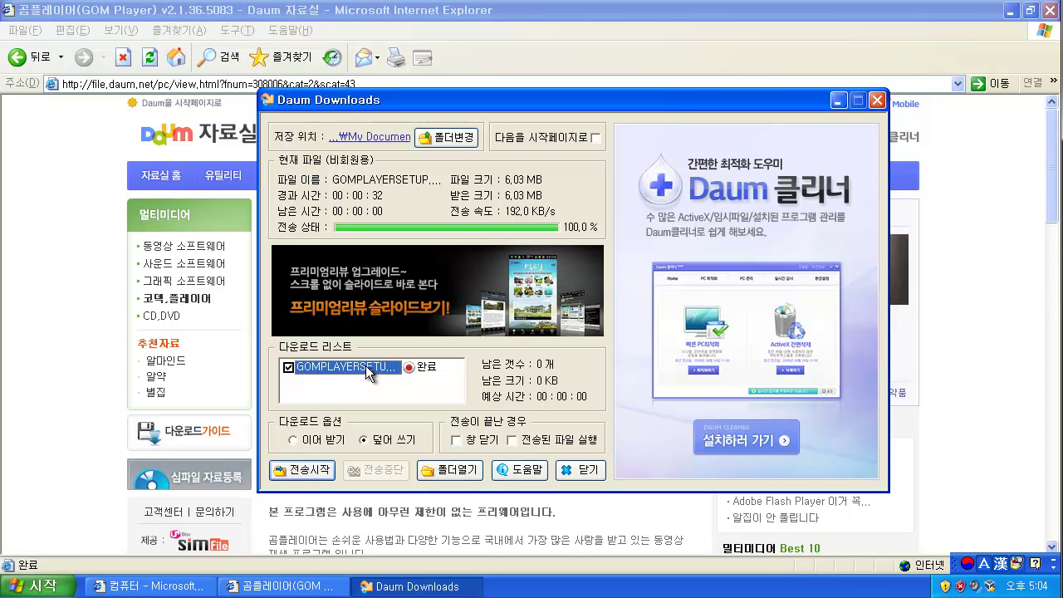
Open the Daum downloader's save folder, launch the GOMPLAYERSETUP installer, and accept the GOM Player license agreement.
left_click(457, 470)
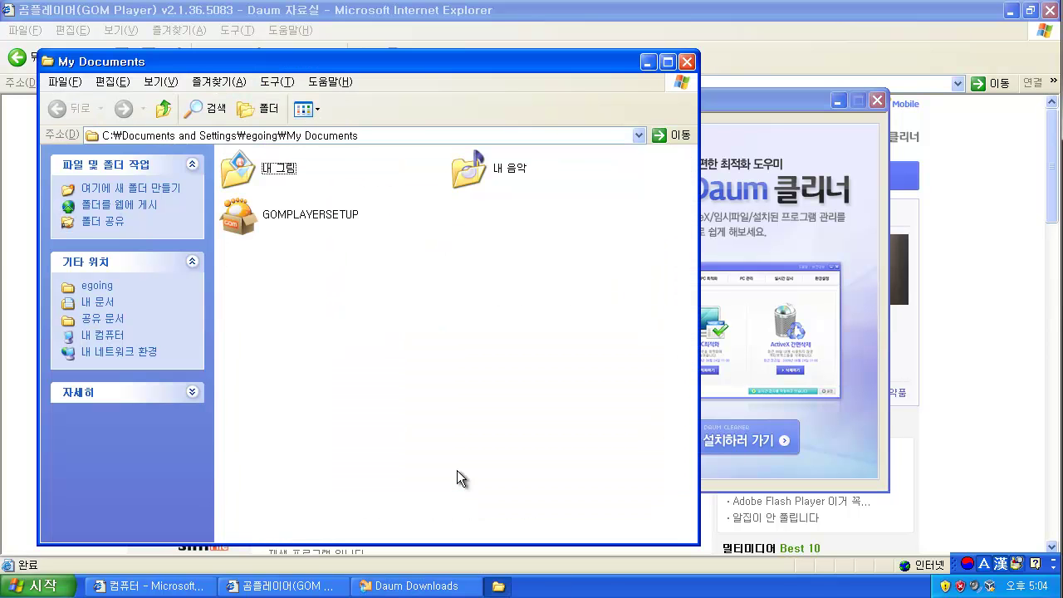
left_click(277, 226)
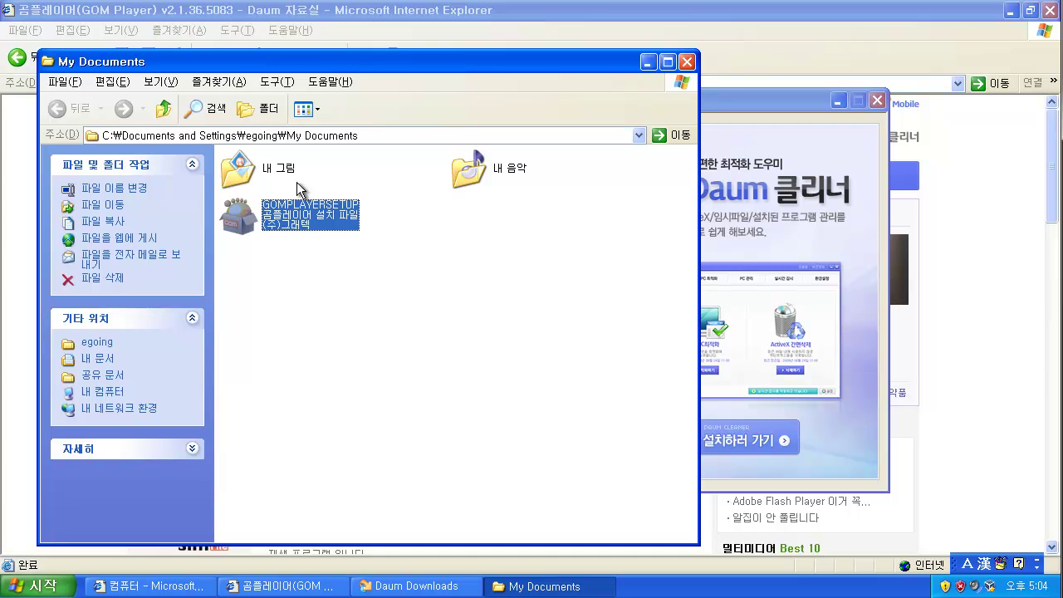
left_click(284, 267)
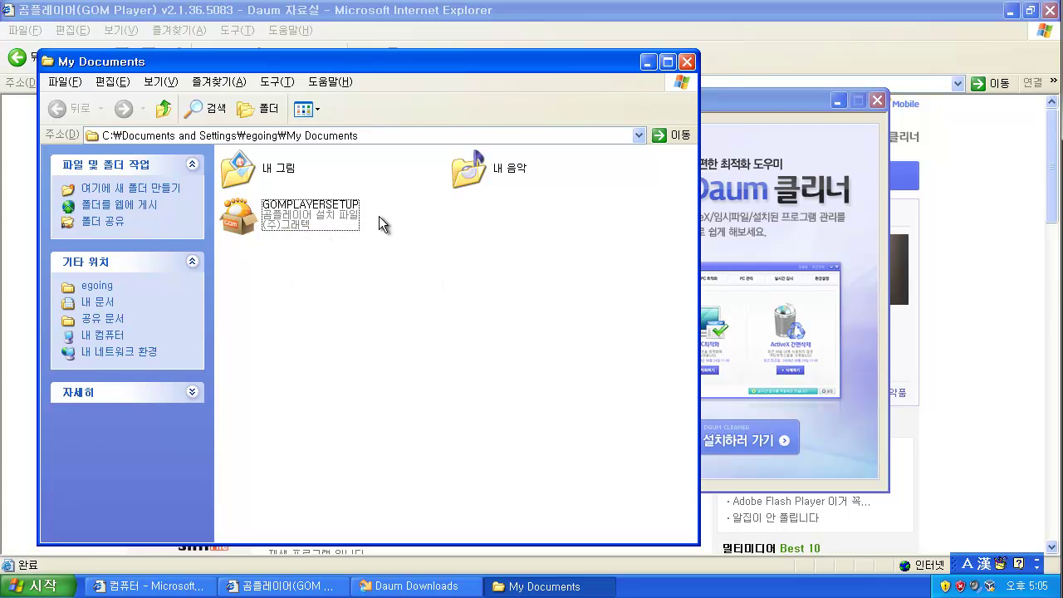
left_click(290, 217)
left_click(303, 270)
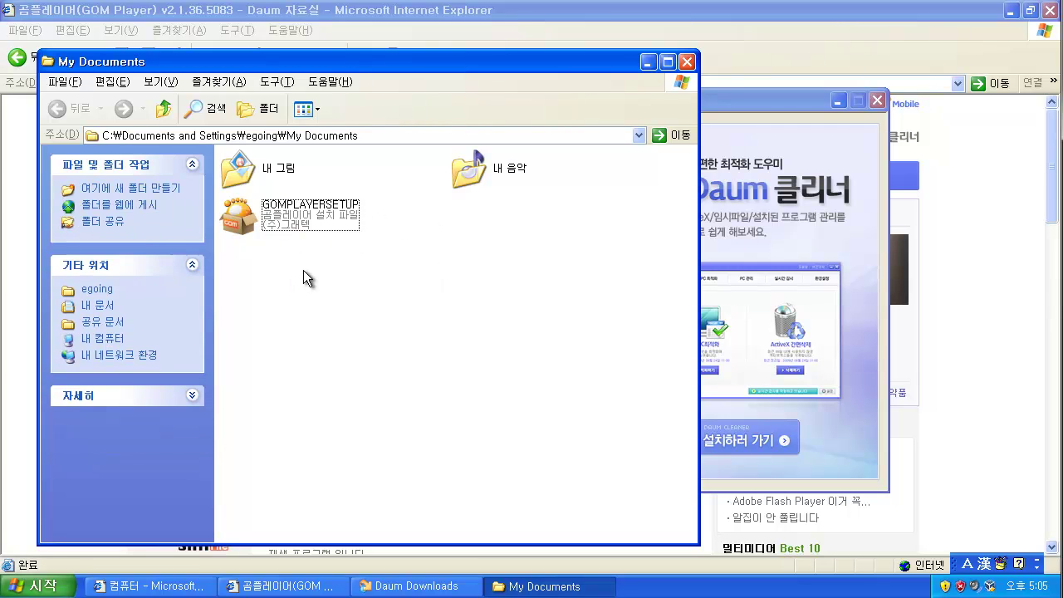
left_click(256, 217)
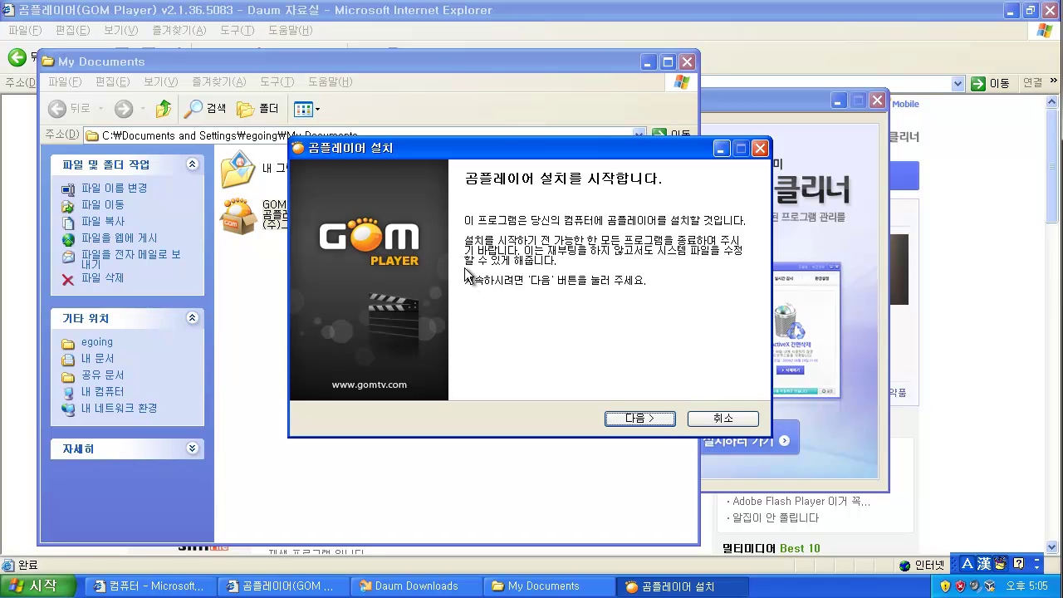
left_click(655, 419)
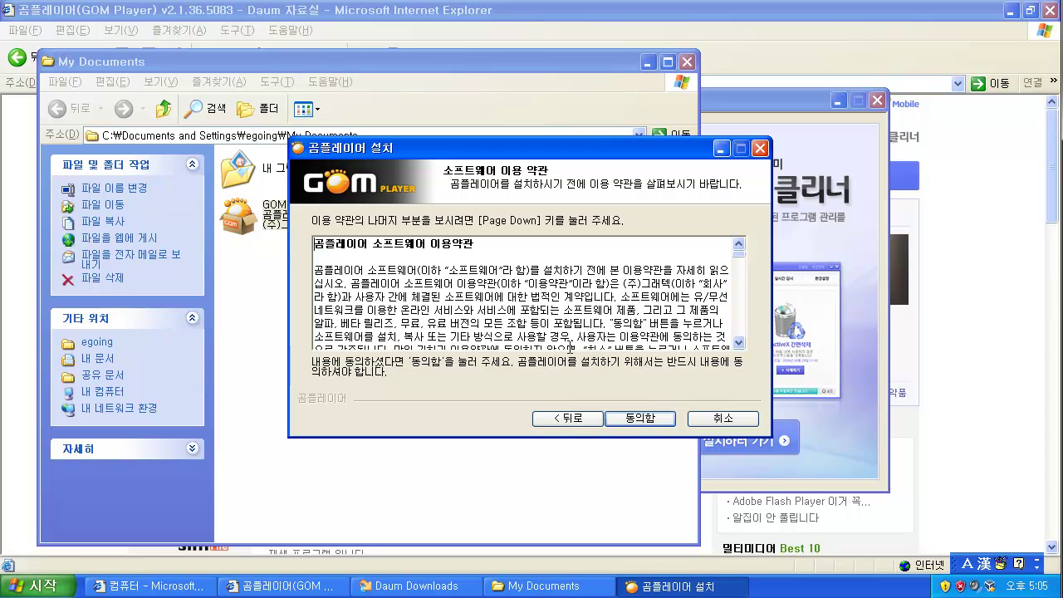
left_click(635, 422)
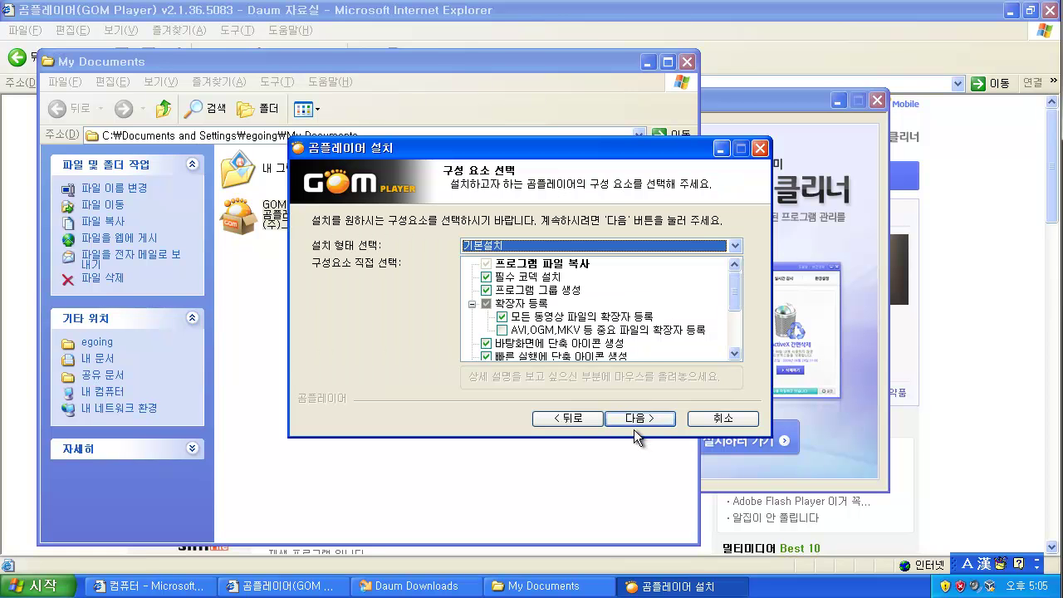
Exclude the GomTV helper (곰TV 도우미 설치), partner services (제휴서비스 설치하기), and IE start page change from the components, then review the list.
mouse_move(528, 287)
left_click_drag(736, 308, 737, 336)
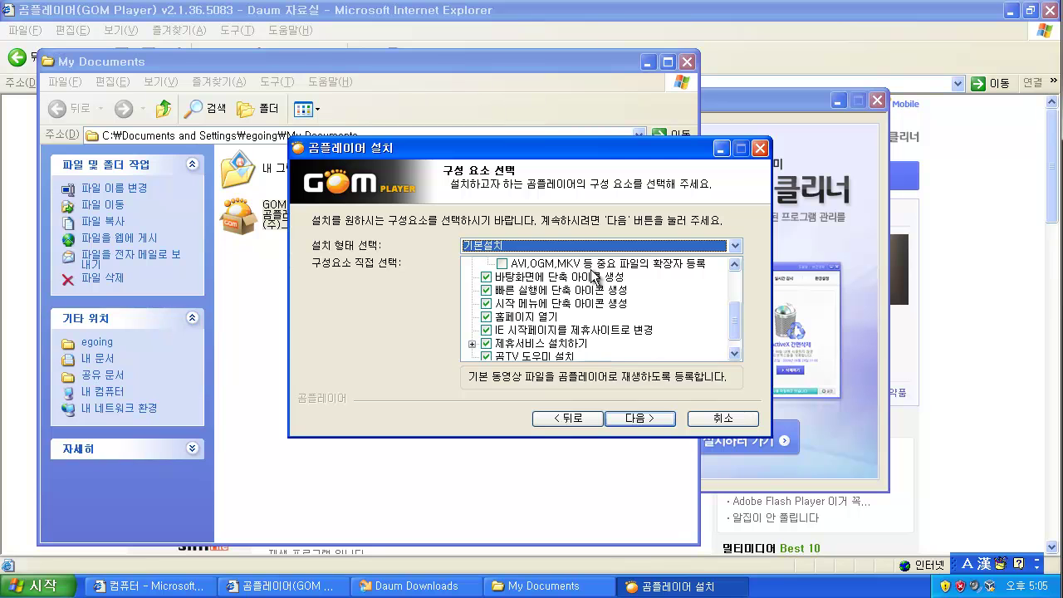
left_click(734, 353)
left_click(735, 355)
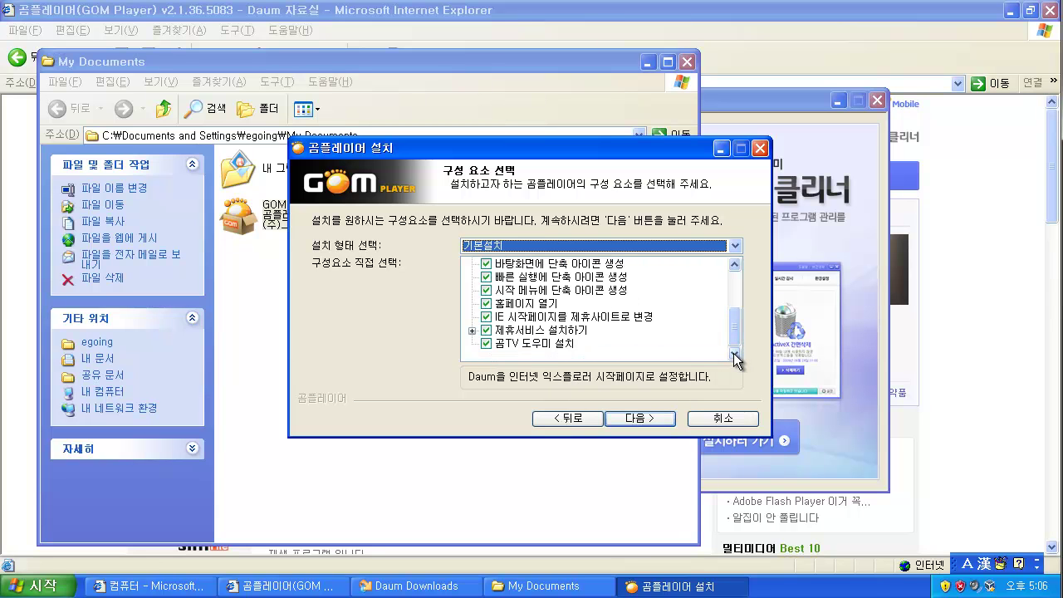
left_click(486, 344)
left_click(486, 331)
left_click(487, 316)
scroll(486, 332, "up", 1)
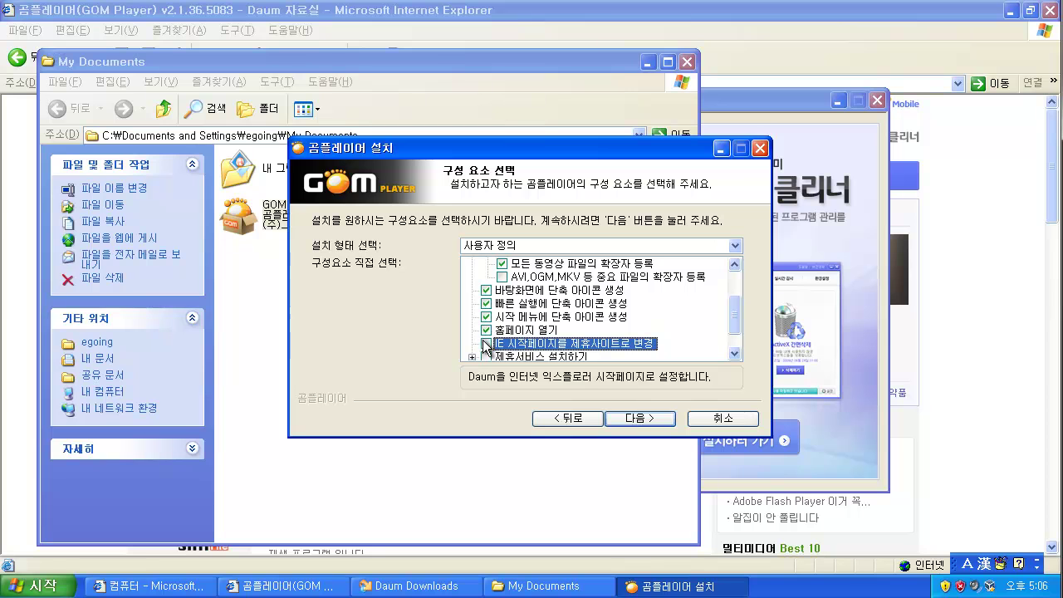
scroll(485, 336, "up", 2)
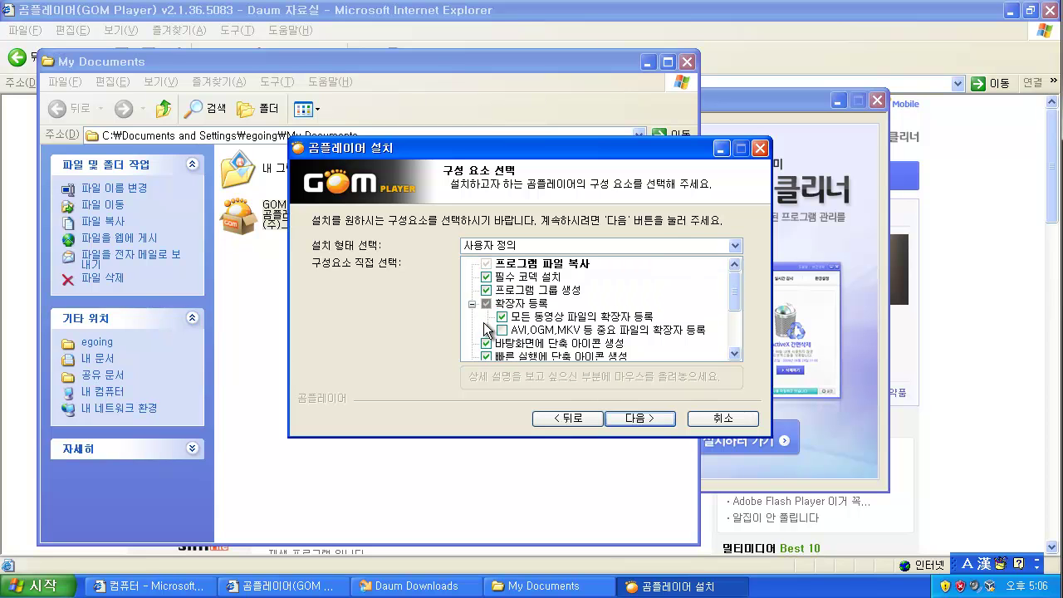
scroll(486, 328, "down", 2)
scroll(486, 331, "up", 1)
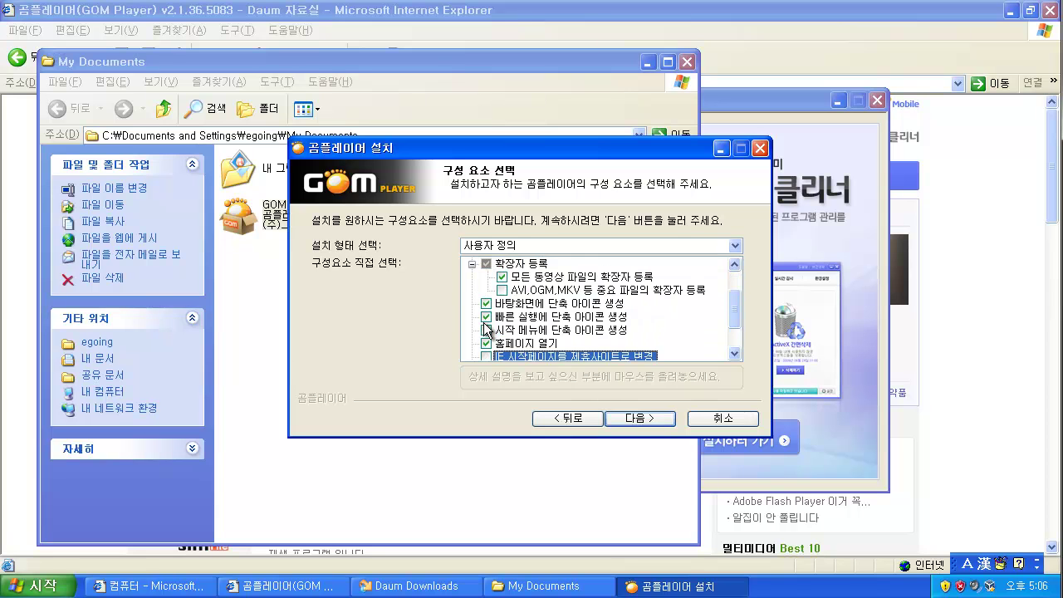
Install GOM Player in C:\Program Files\GRETECH\GomPlayer with the recommended codecs, and decline the GOM Audio offer.
left_click(647, 419)
left_click(647, 418)
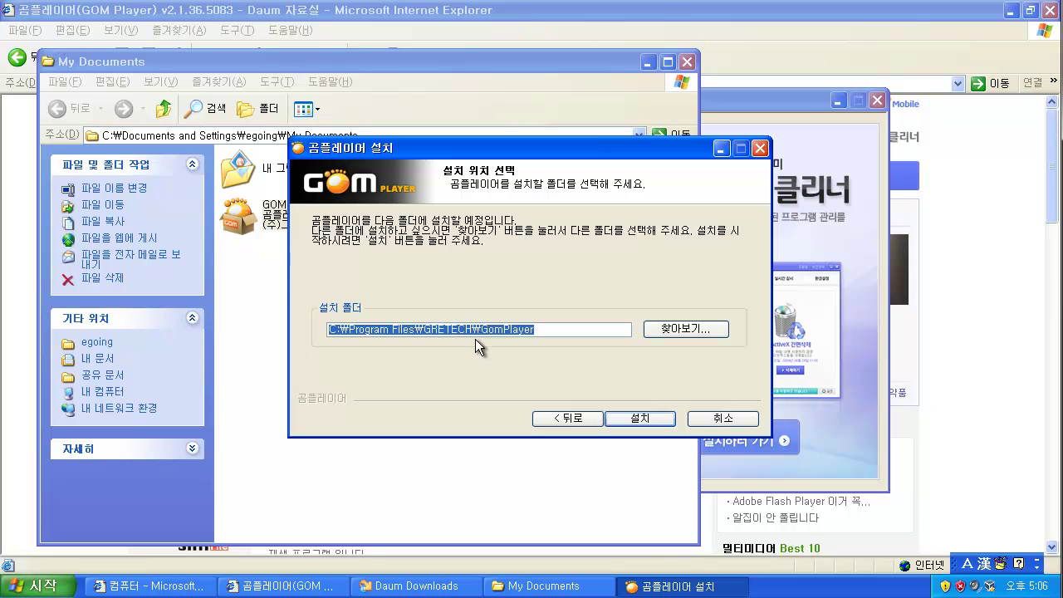
left_click(644, 420)
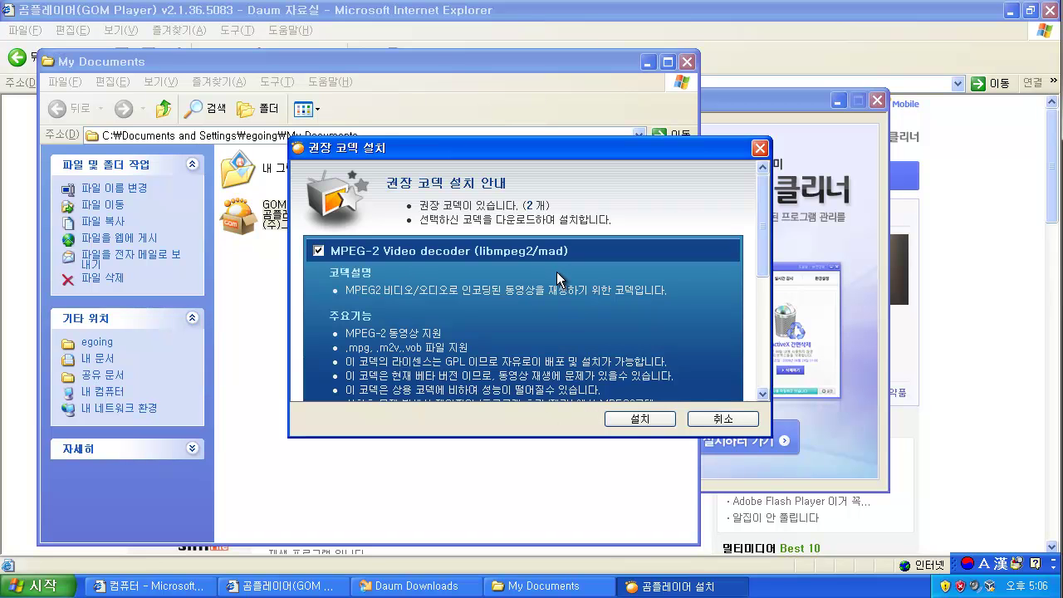
left_click(627, 422)
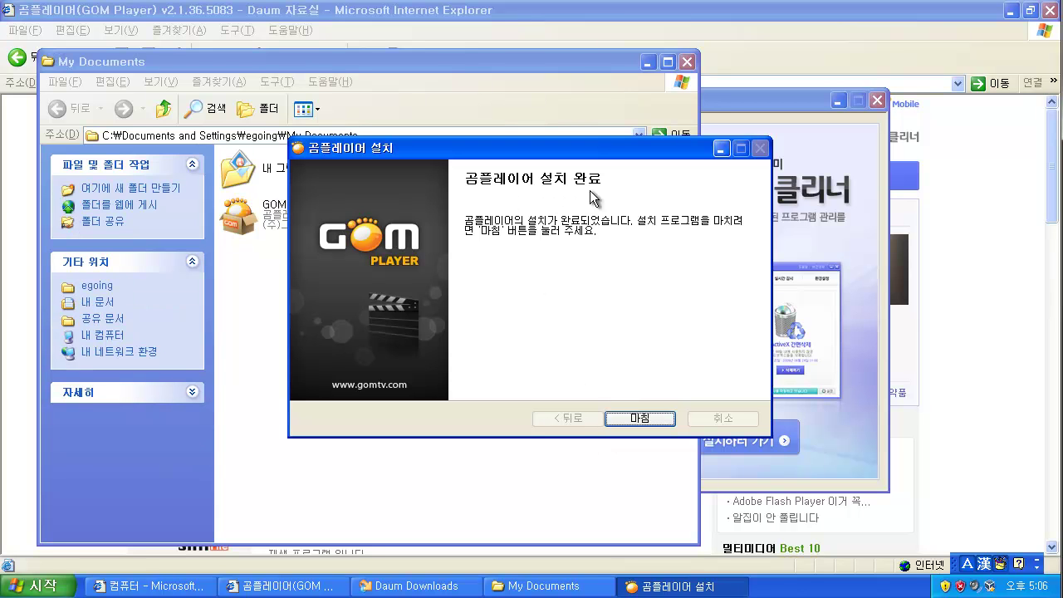
left_click(651, 418)
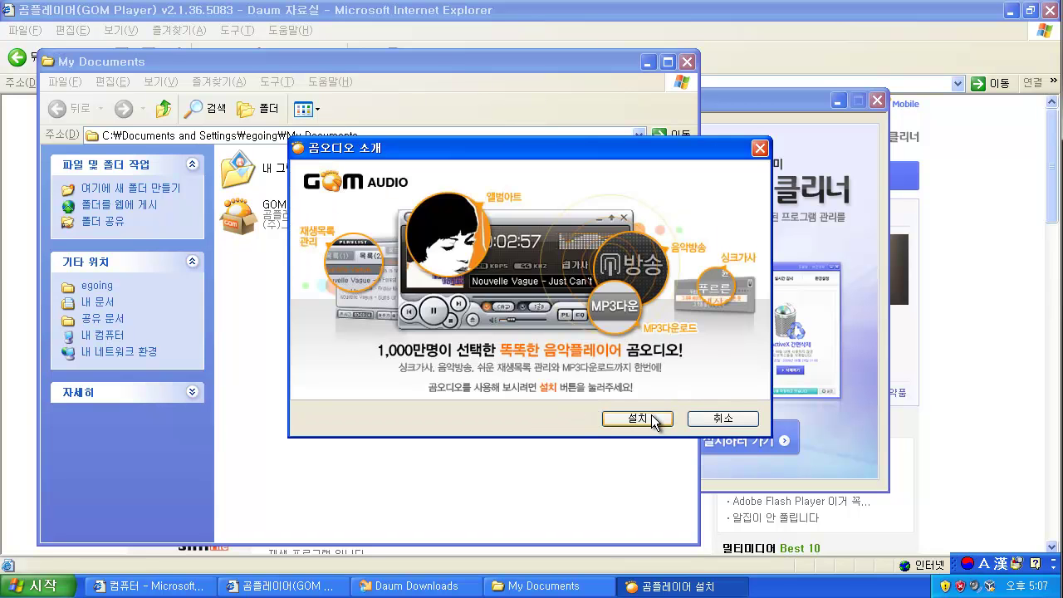
left_click(754, 420)
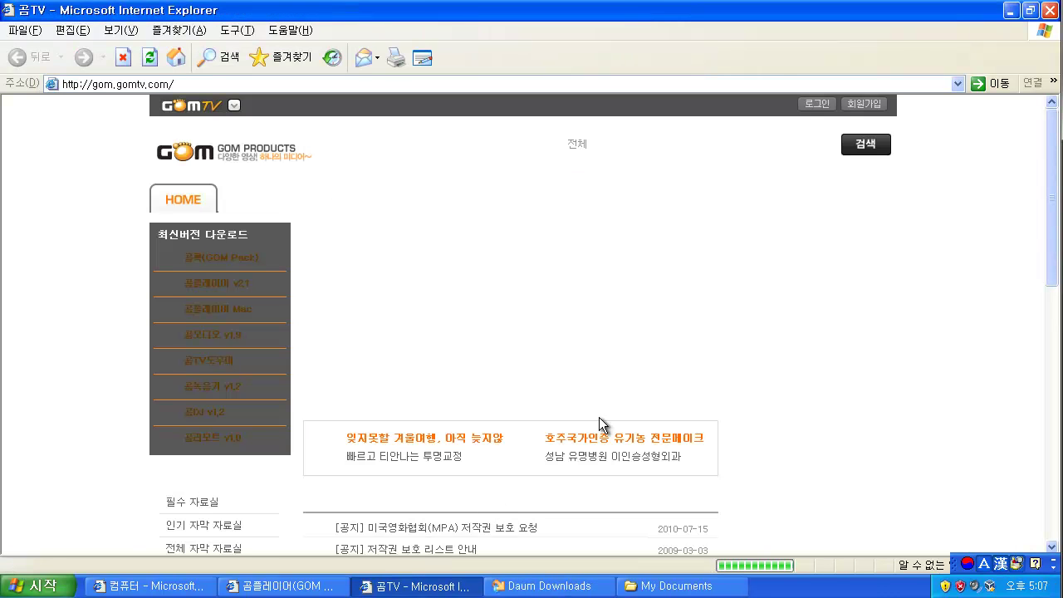
Minimize the GomTV page and all other open browser, folder, and downloader windows to reveal the desktop.
left_click(1007, 10)
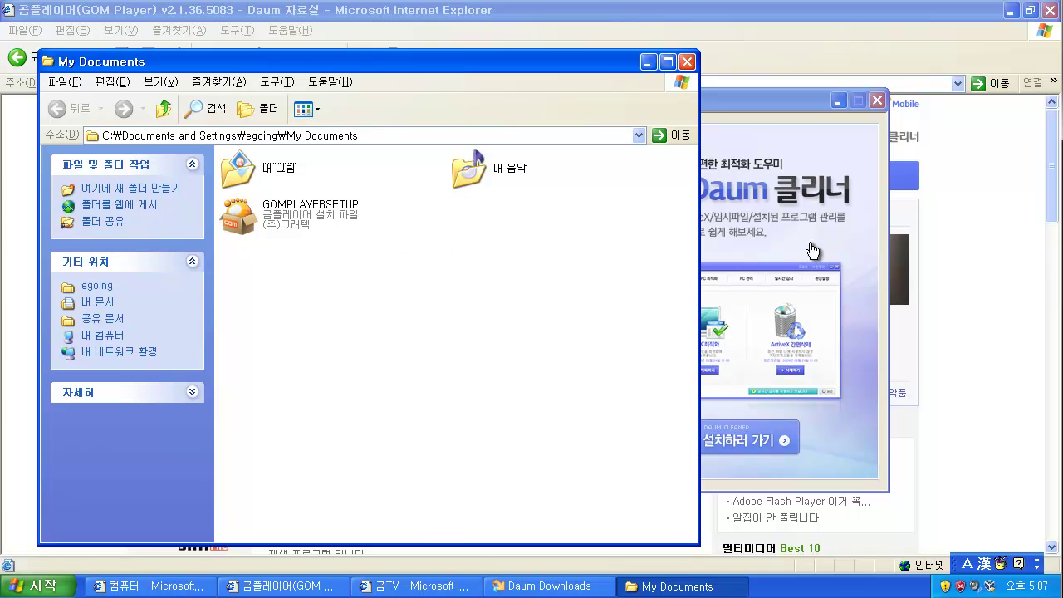
left_click(1011, 10)
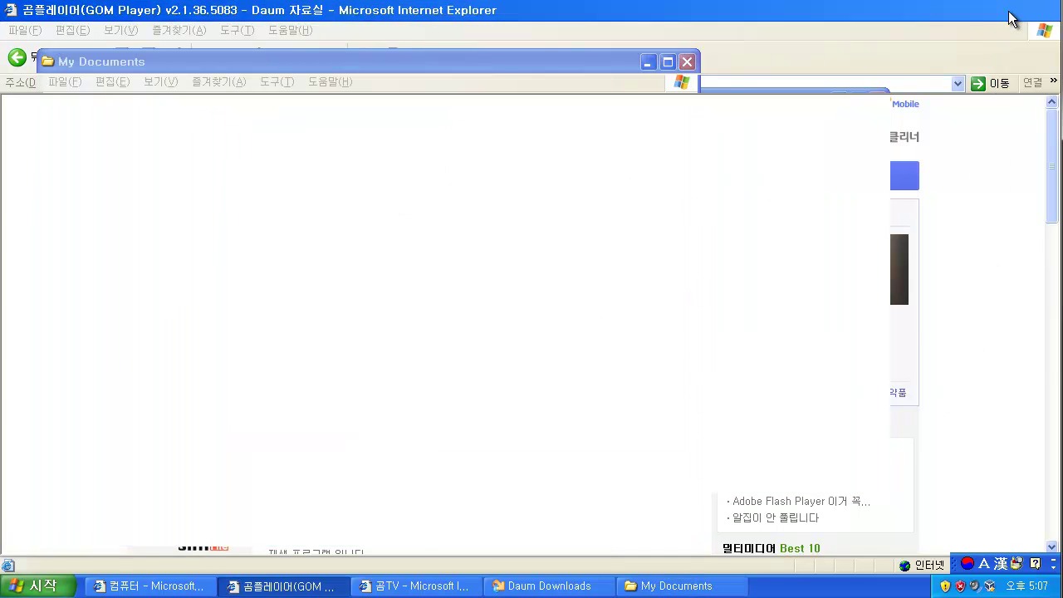
left_click(647, 63)
left_click(837, 100)
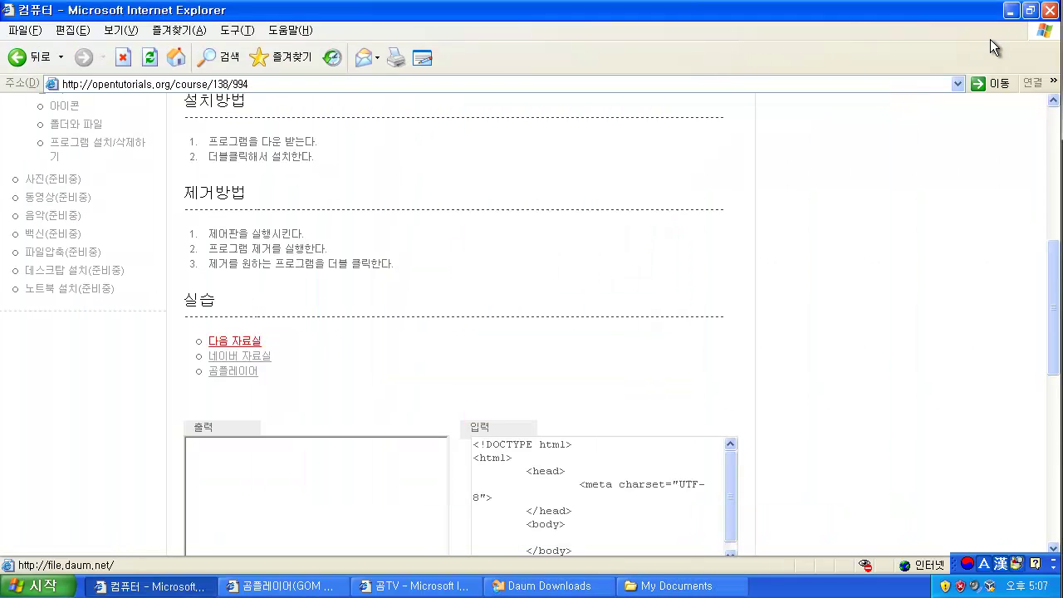
left_click(1008, 10)
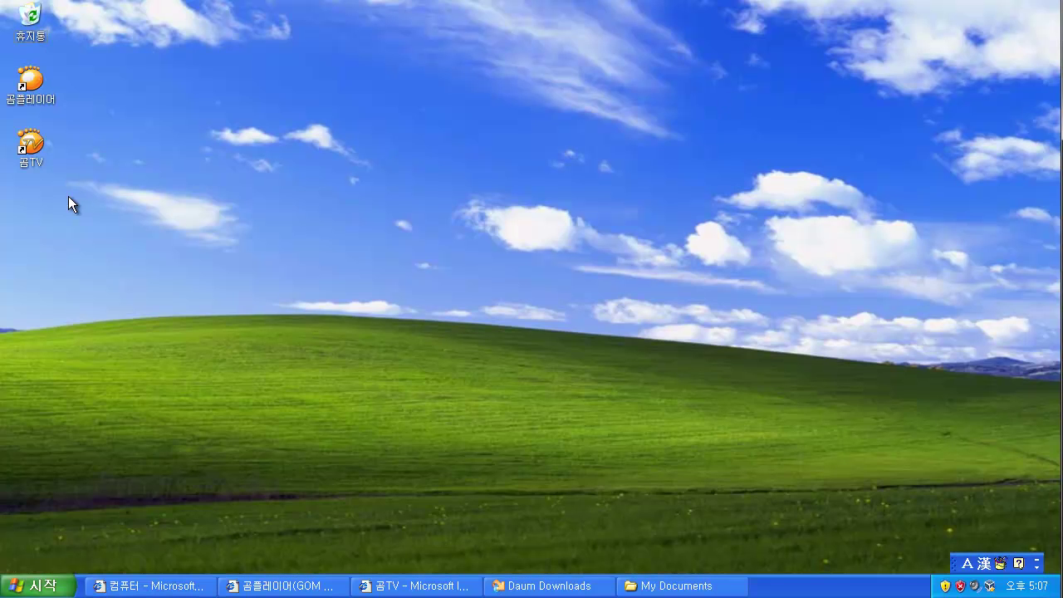
Start GOM Player from its desktop shortcut and go through the configuration wizard using the general mode (일반 모드).
double_click(28, 83)
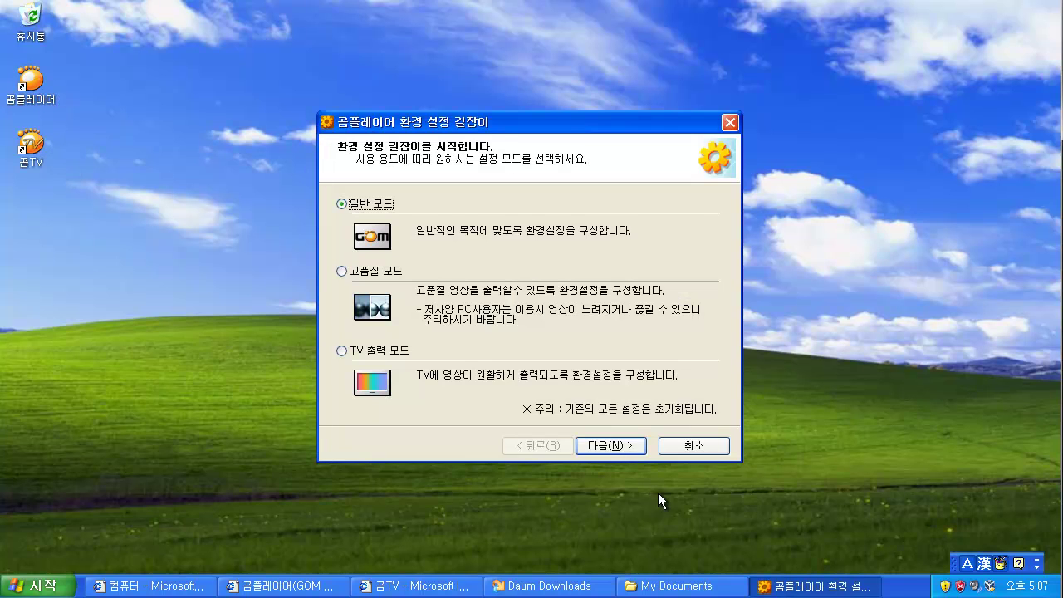
left_click(621, 449)
left_click(621, 448)
left_click(622, 448)
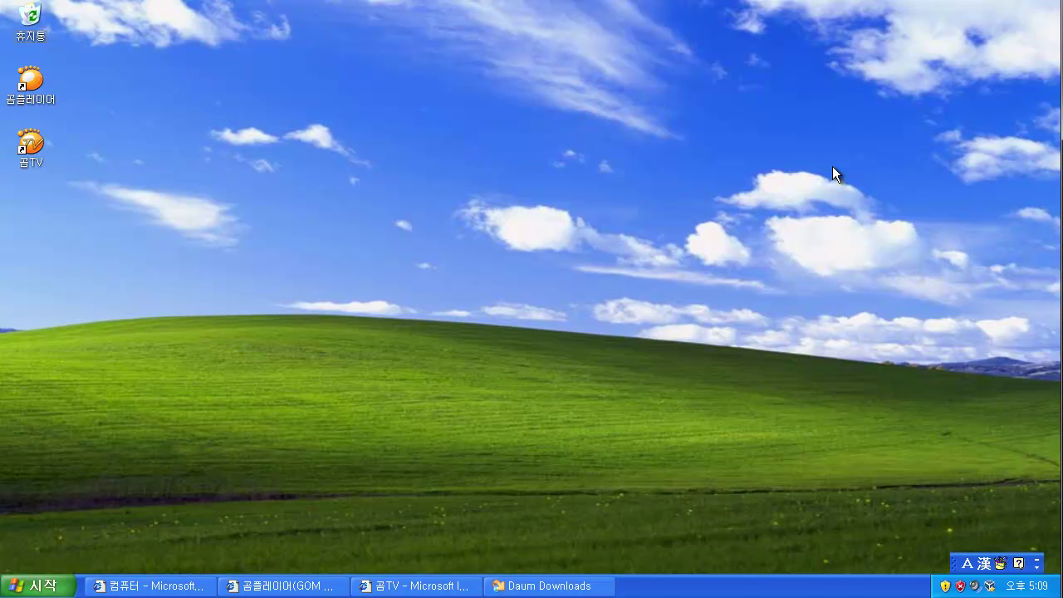
Open the Control Panel (제어판) and go to Add or Remove Programs (프로그램 추가/제거).
left_click(53, 592)
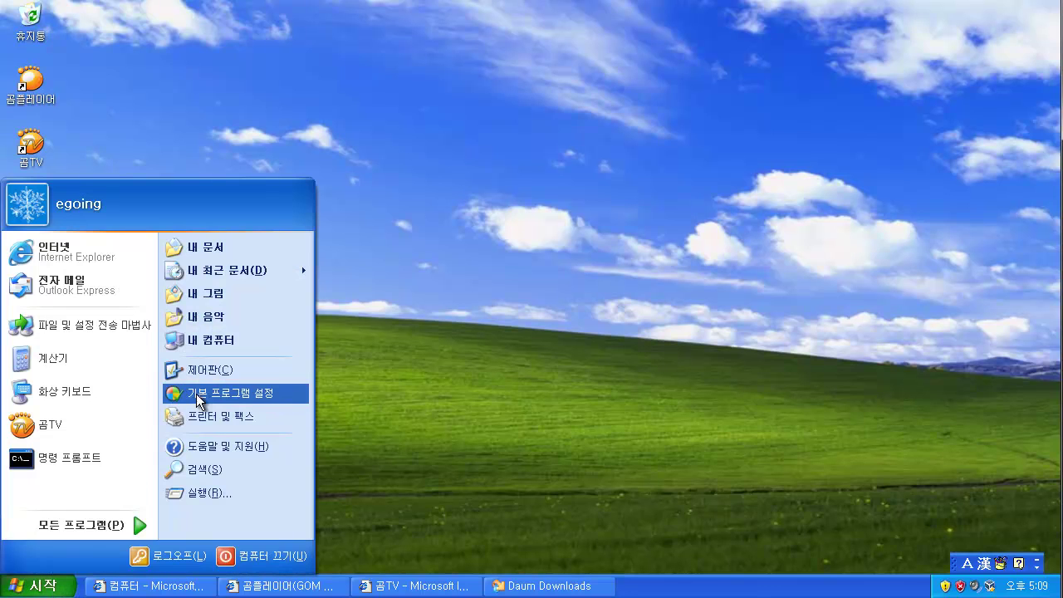
left_click(250, 369)
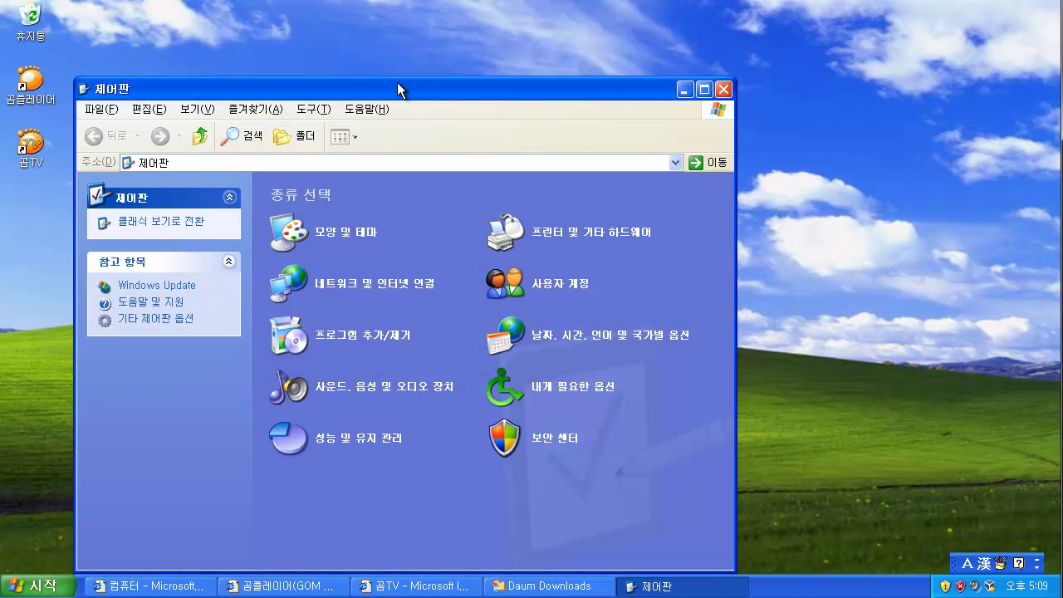
left_click_drag(401, 95, 408, 68)
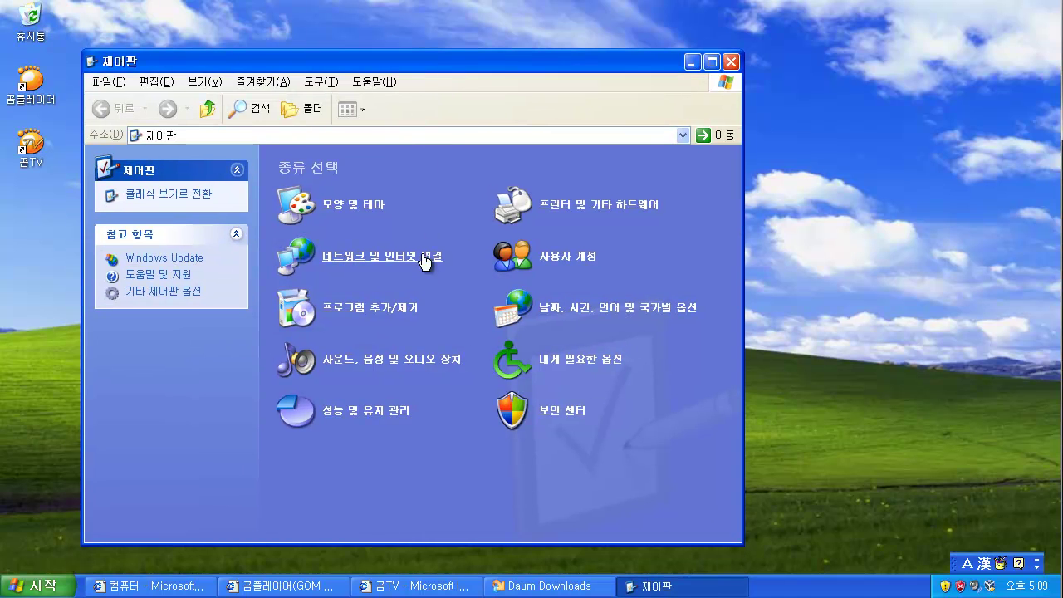
left_click(397, 308)
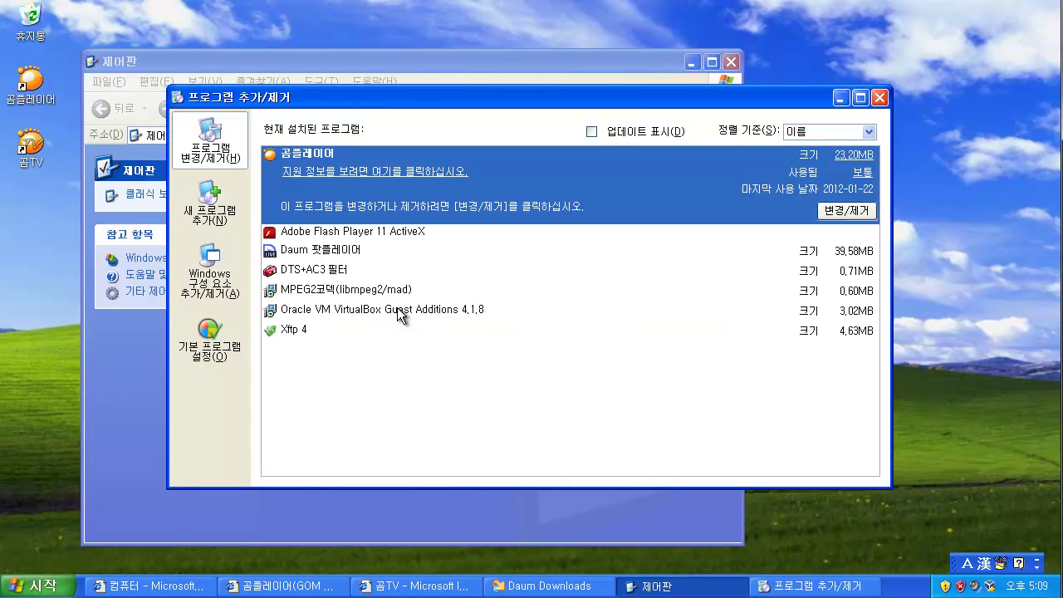
Look through the installed programs, including Adobe Flash Player 11 ActiveX, Daum 팟플레이어, and Oracle VM VirtualBox Guest Additions.
left_click(397, 234)
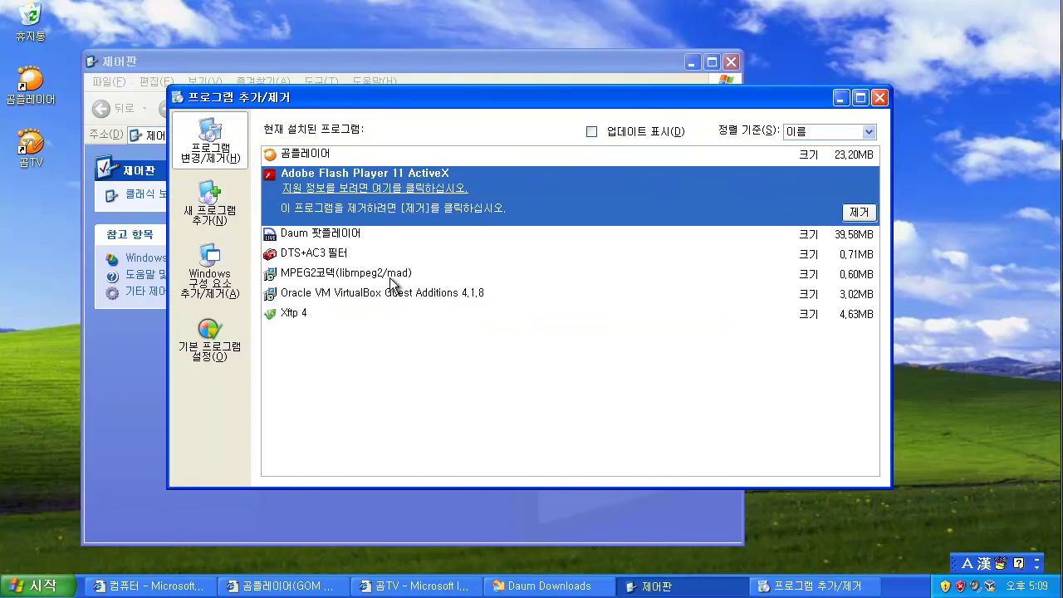
left_click(392, 274)
left_click(378, 306)
left_click(380, 209)
left_click(387, 193)
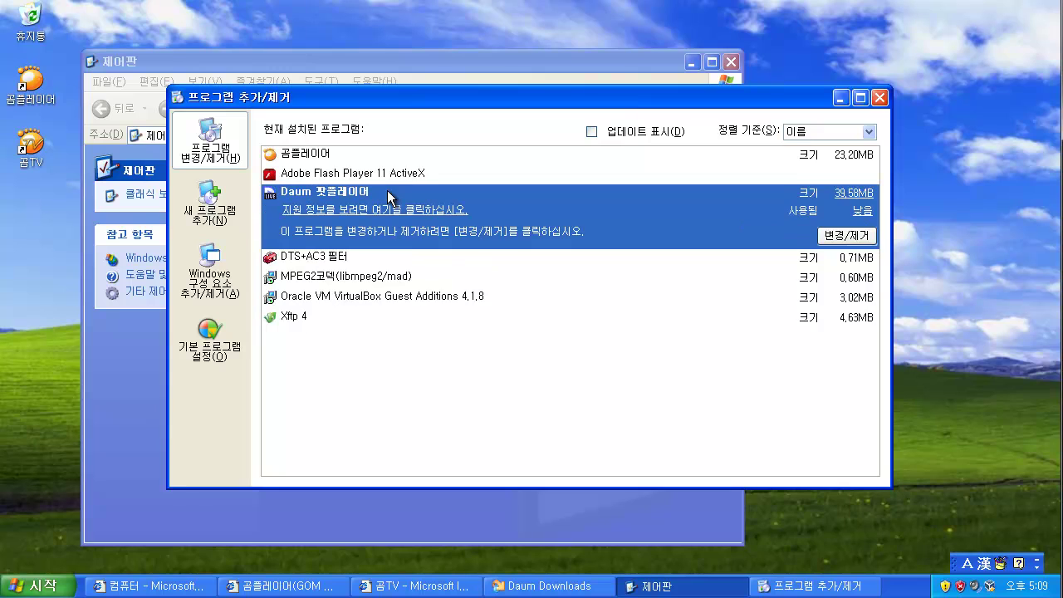
left_click(402, 175)
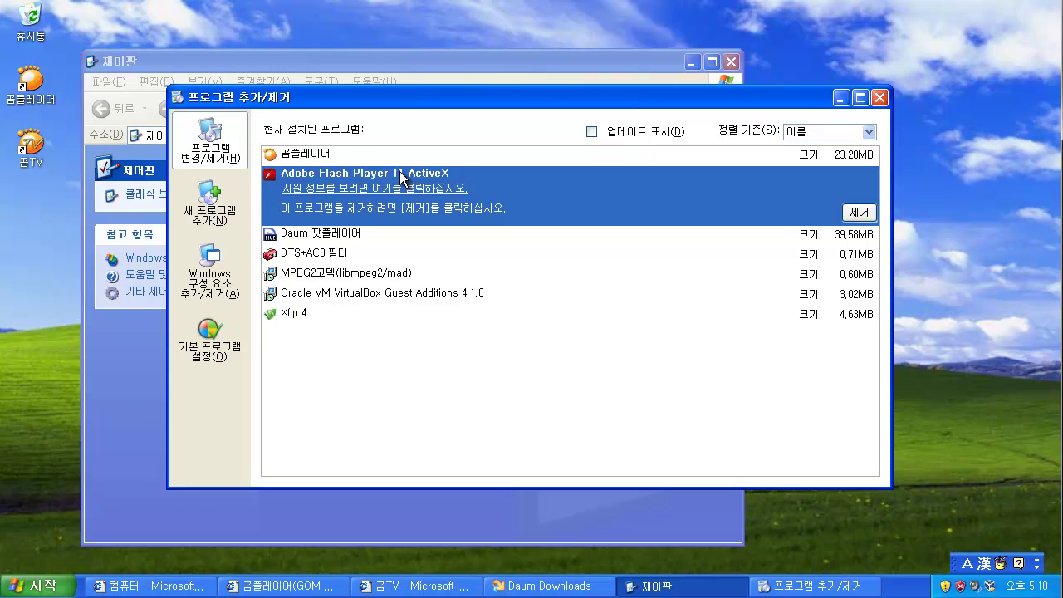
left_click(417, 292)
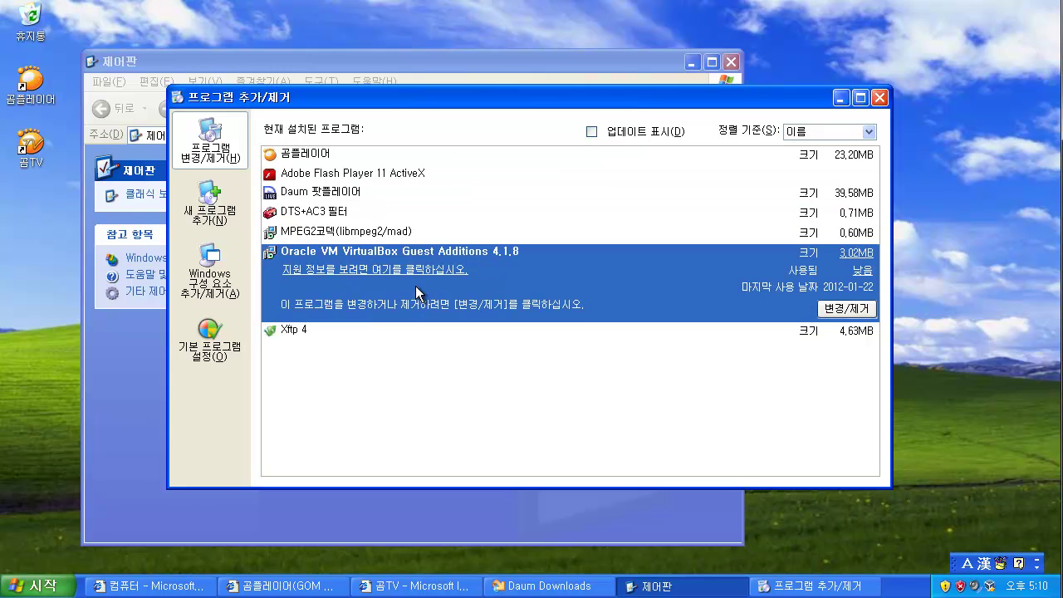
Uninstall GOM Player (곰플레이어) from the installed programs and close its removal wizard.
left_click(392, 153)
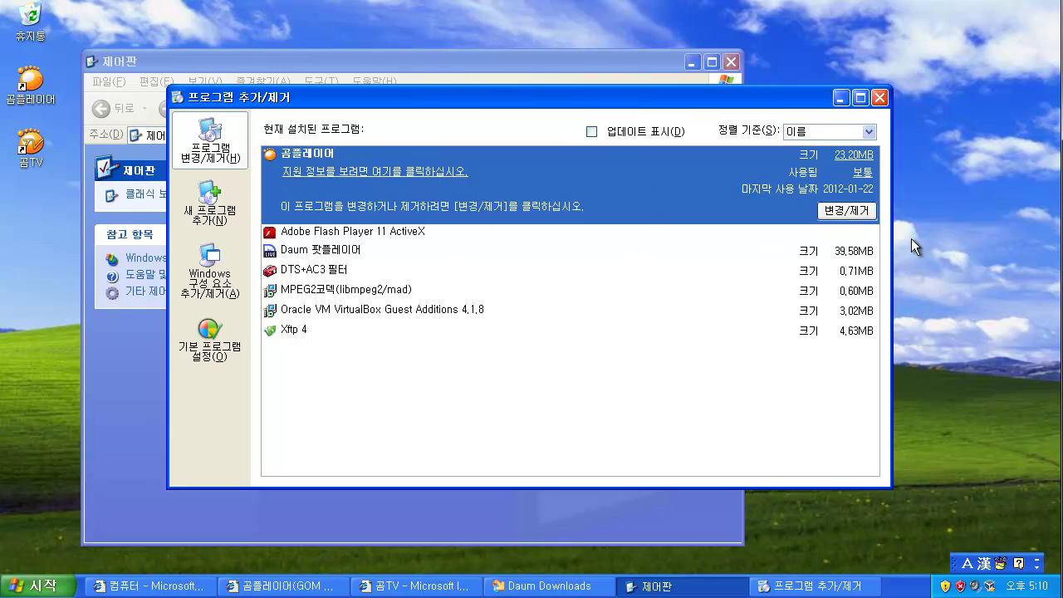
left_click(845, 211)
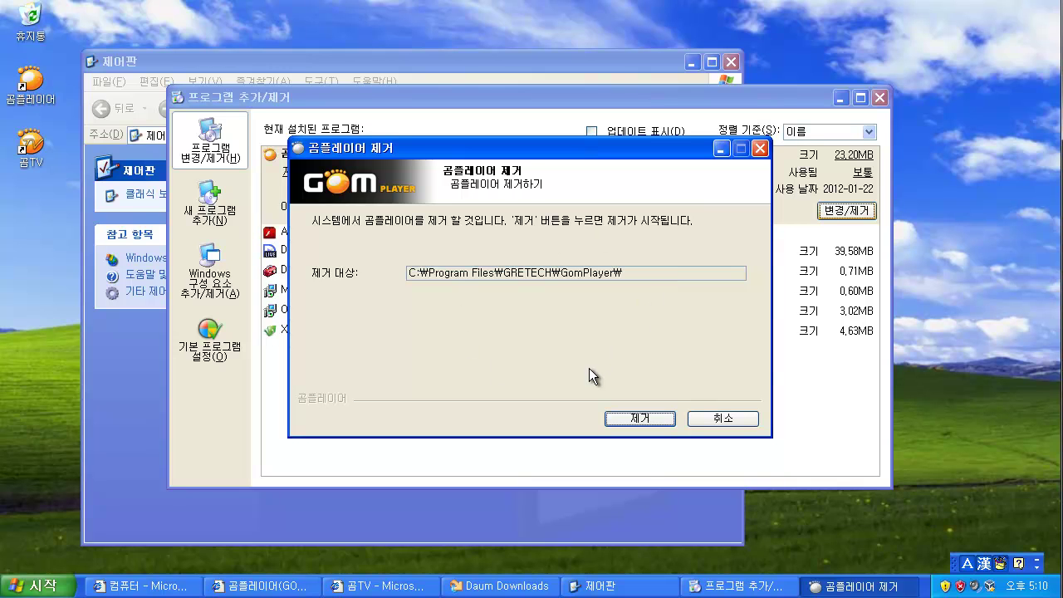
left_click(652, 420)
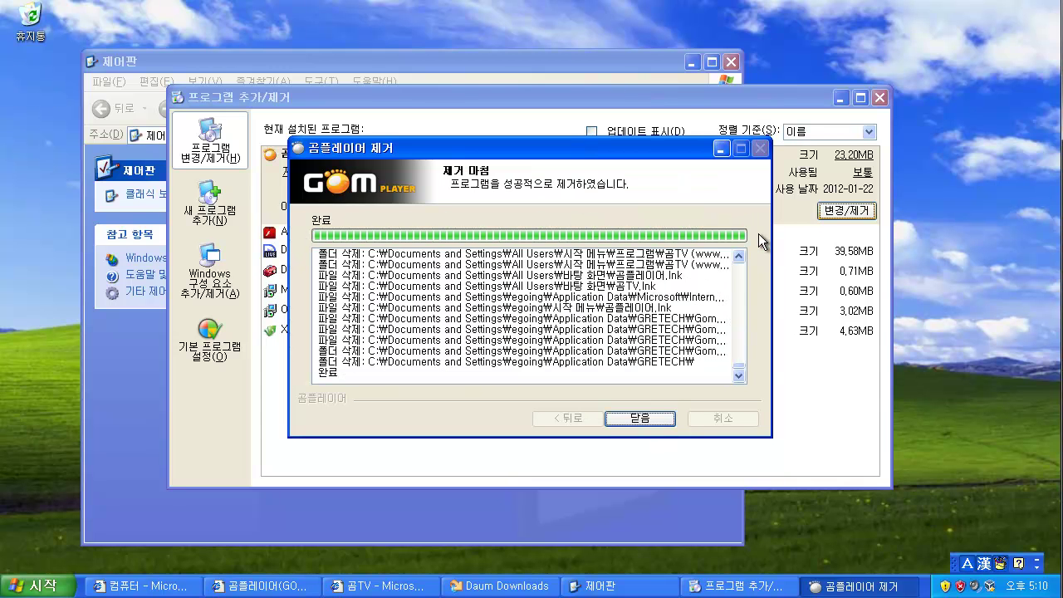
left_click(639, 419)
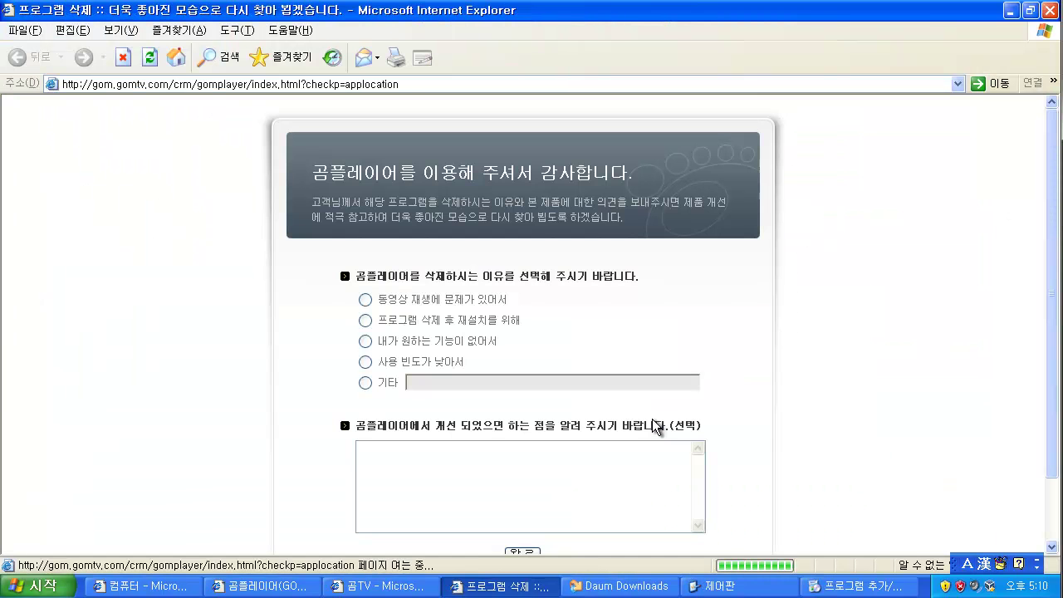
Close the GOM Player removal survey page and minimize the Control Panel and Add or Remove Programs windows.
left_click(1049, 10)
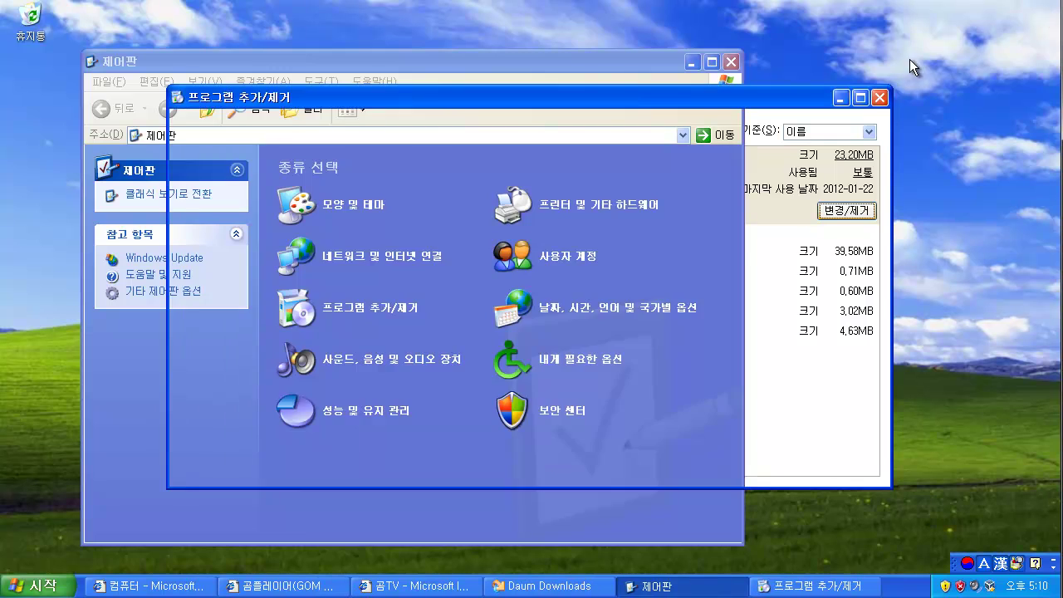
left_click(693, 63)
left_click(841, 98)
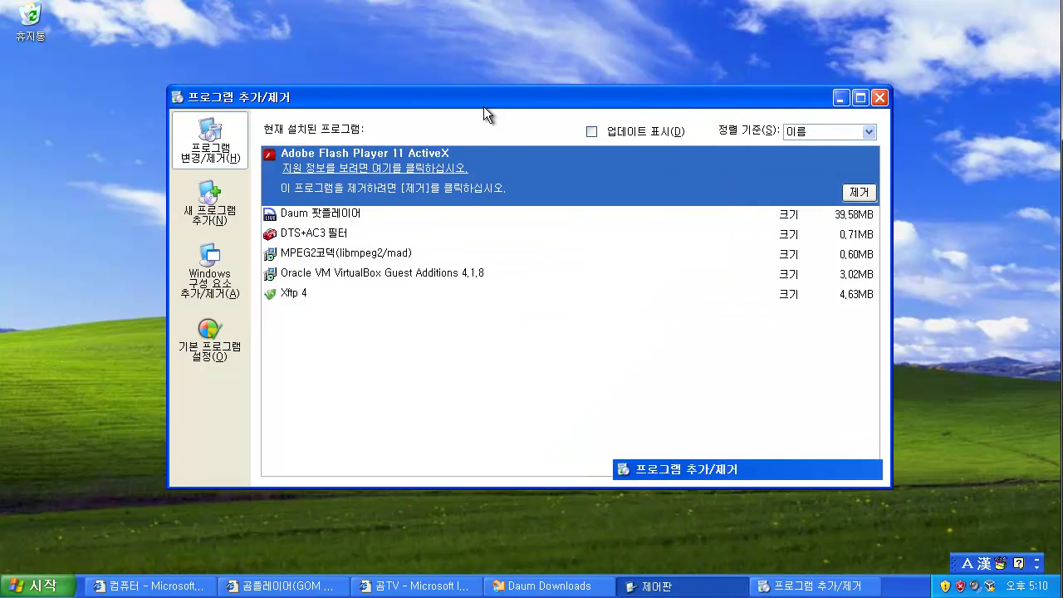